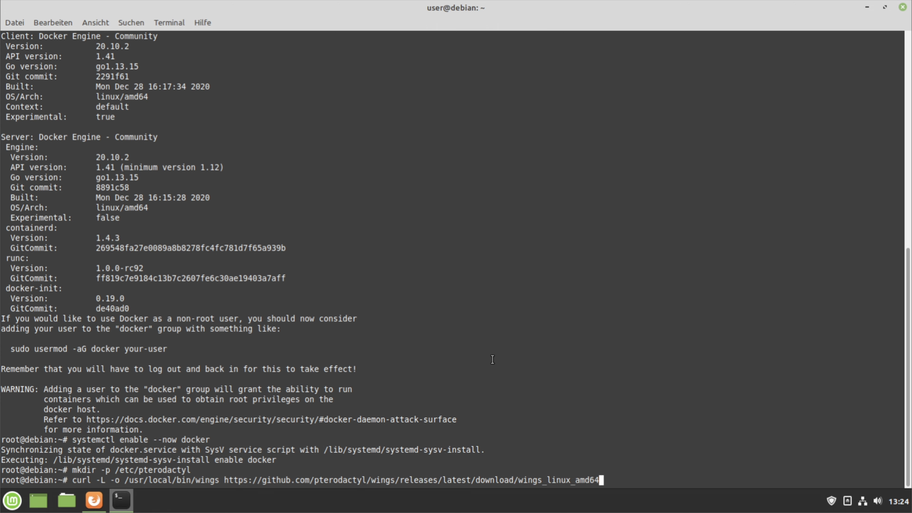
Download the Wings binary to /usr/local/bin/wings with curl
key("Return")
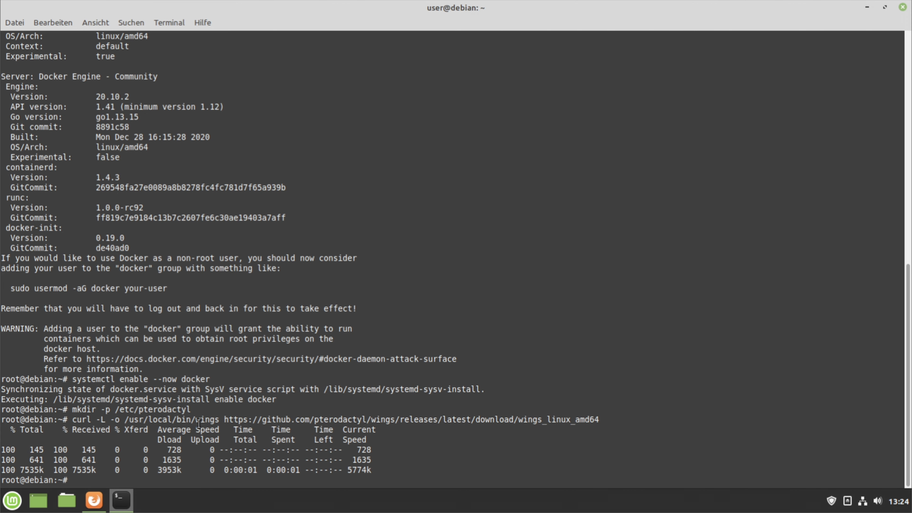
Run chmod u+x /usr/local/bin/wings from the guide, then load panel.hoerli.net in a new tab
left_click(94, 501)
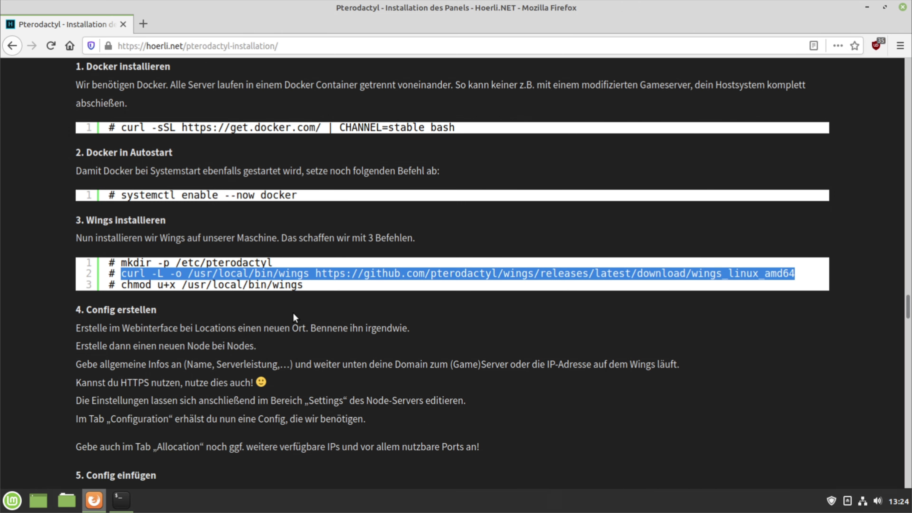
left_click_drag(305, 288, 124, 286)
key("ctrl+c")
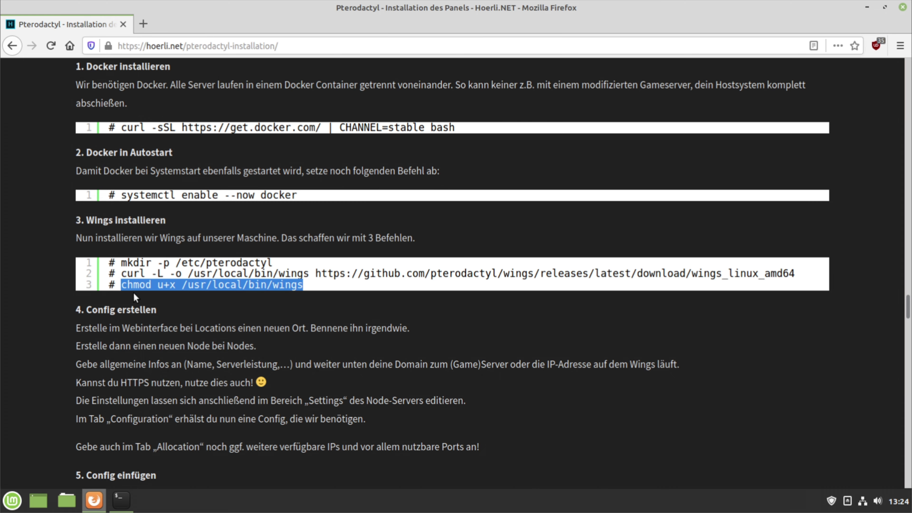
left_click(125, 505)
right_click(485, 375)
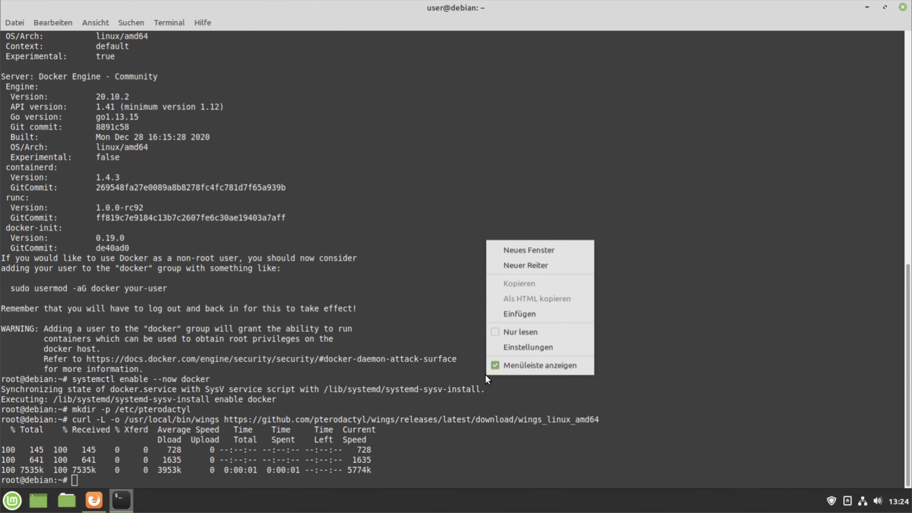
left_click(535, 317)
key("Return")
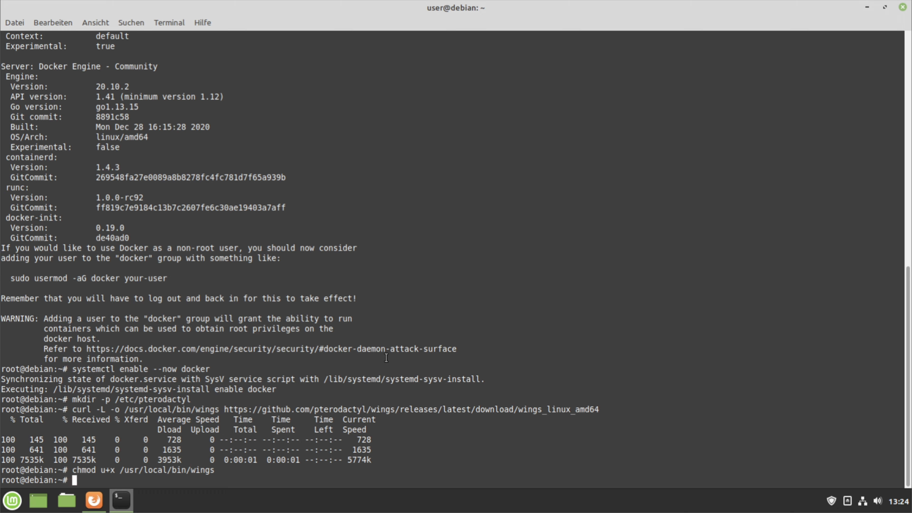
left_click(95, 500)
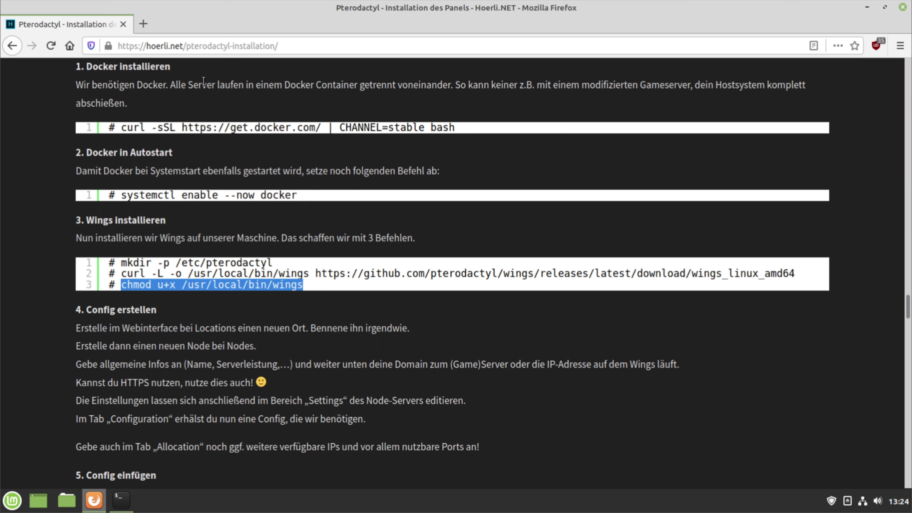
left_click(144, 24)
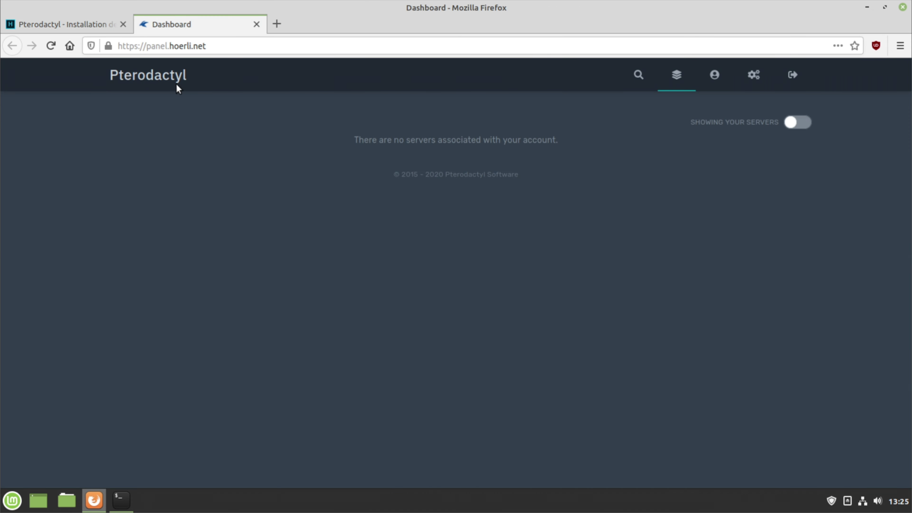
Go to the panel's admin area and open the Locations page
left_click(763, 80)
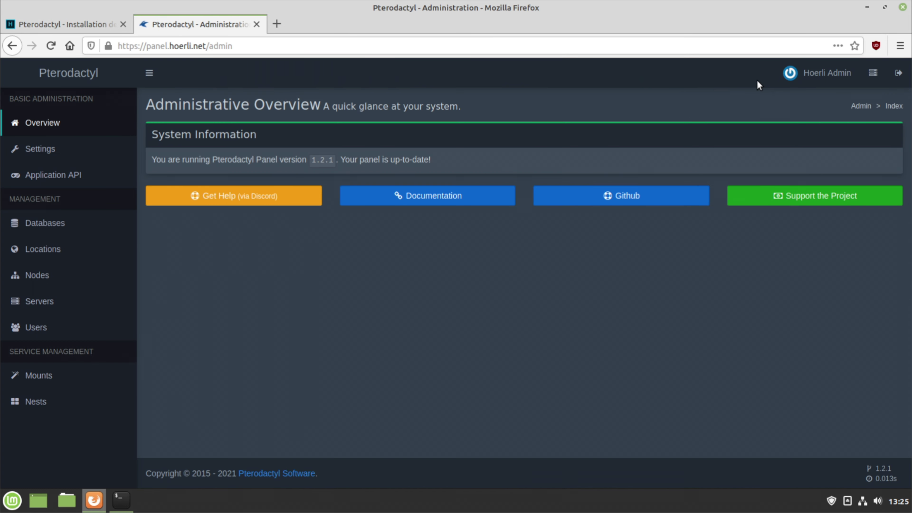
left_click_drag(311, 161, 333, 159)
left_click(333, 159)
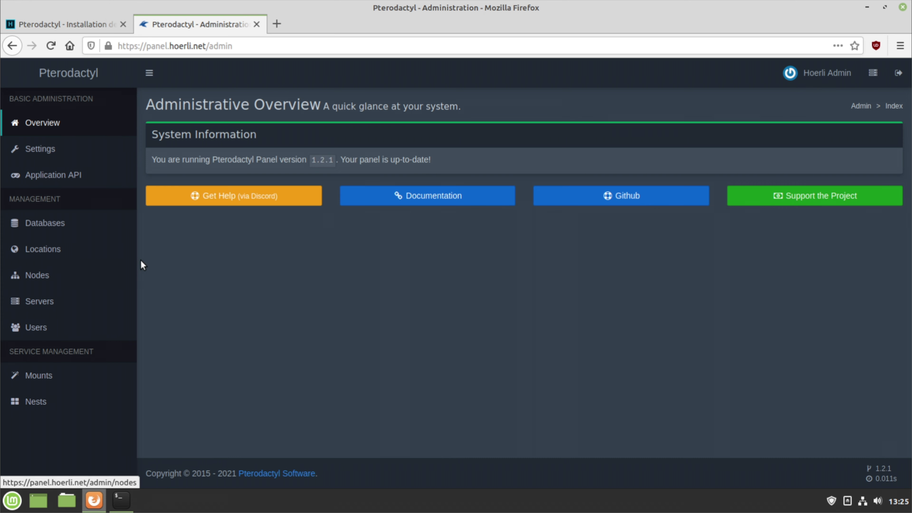
left_click(128, 261)
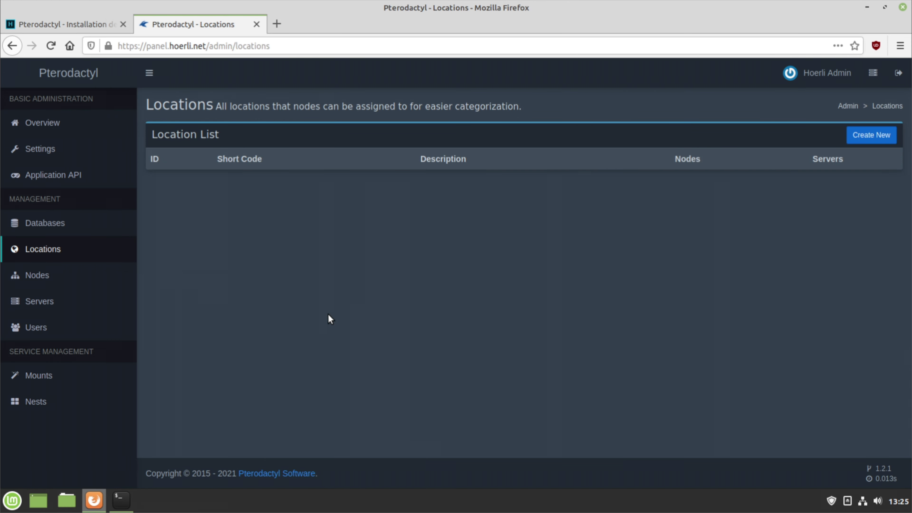
Create location DE-Homeserver with description 'Meine Home-Server' and view the Nodes list
left_click(865, 138)
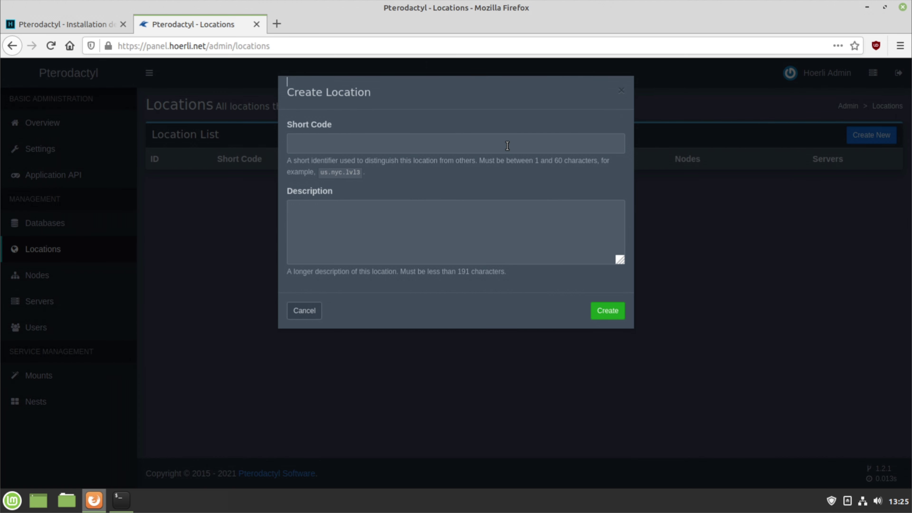
left_click(507, 145)
type("DE-Homeserver")
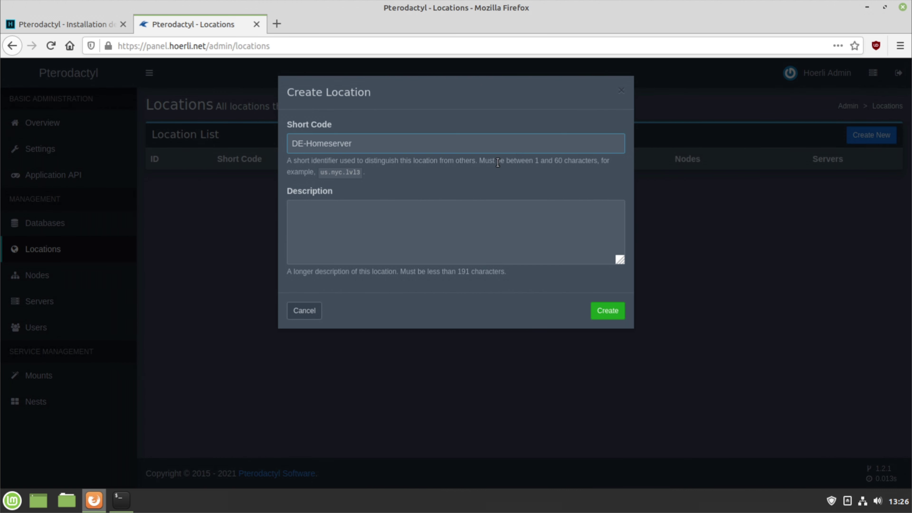
key("Tab")
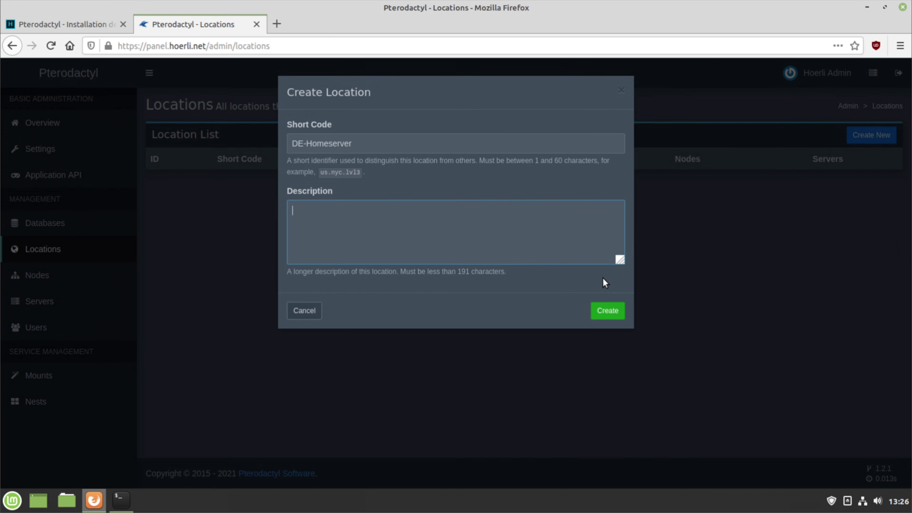
type("Meine Home-Server")
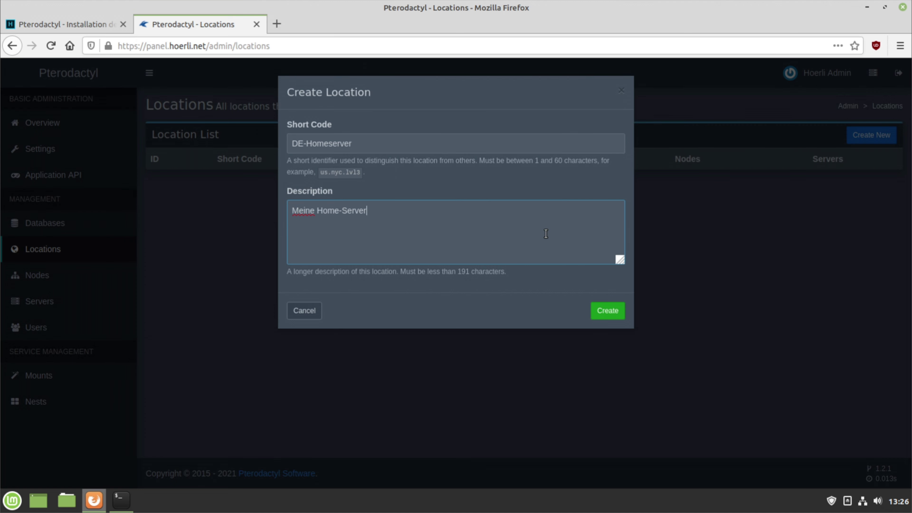
left_click(606, 311)
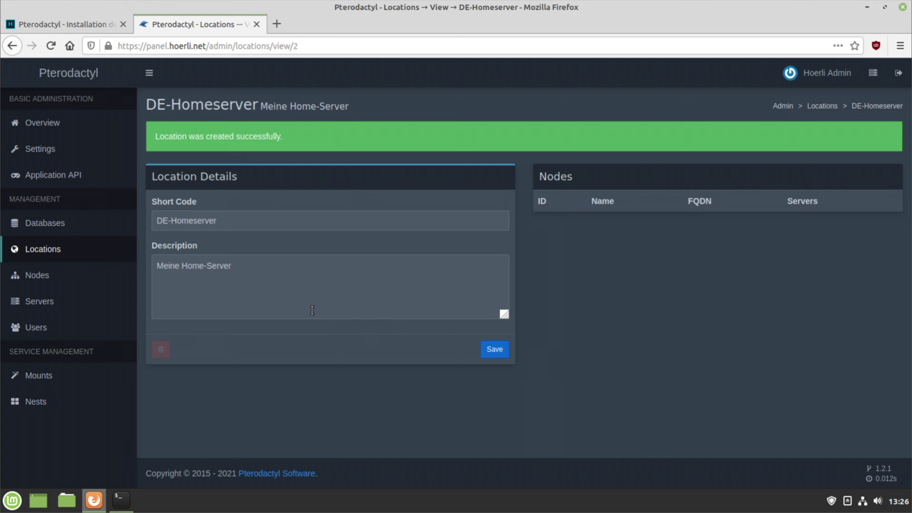
left_click(93, 284)
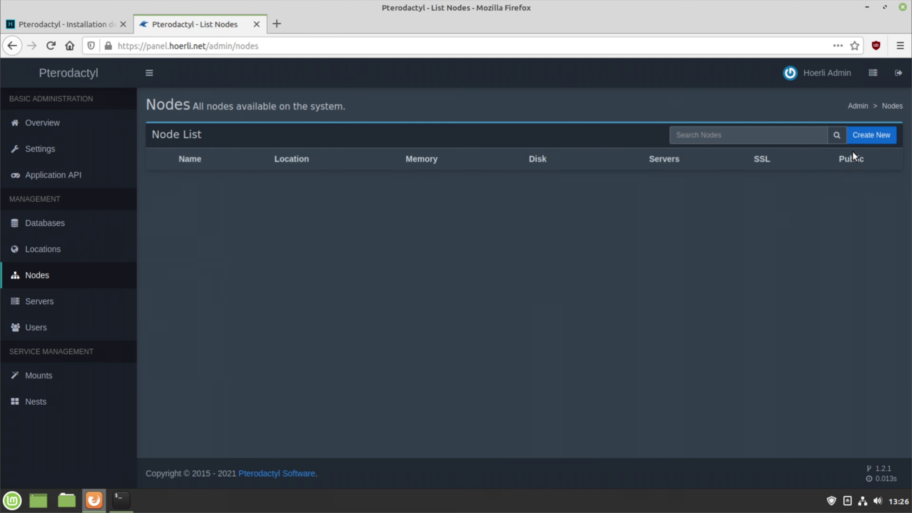
Start a new node with name Tutorial, description Tutorial-Server, and location DE-Homeserver
left_click(873, 136)
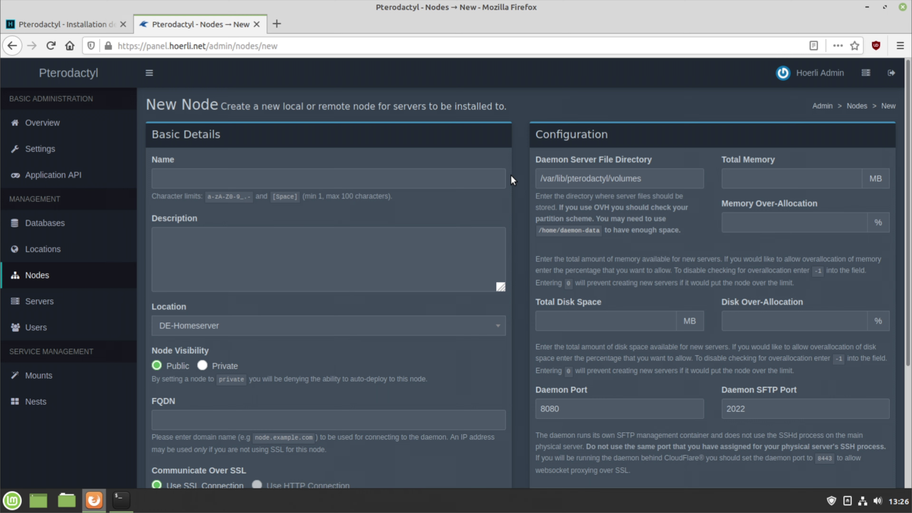
left_click(452, 172)
type("Tutorial")
left_click(327, 246)
type("Tutorial-Server")
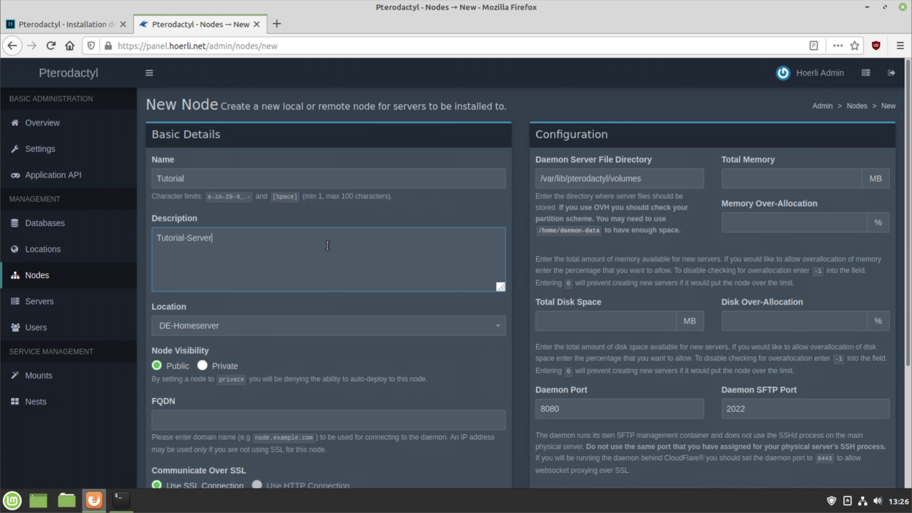
scroll(252, 261, "down", 2)
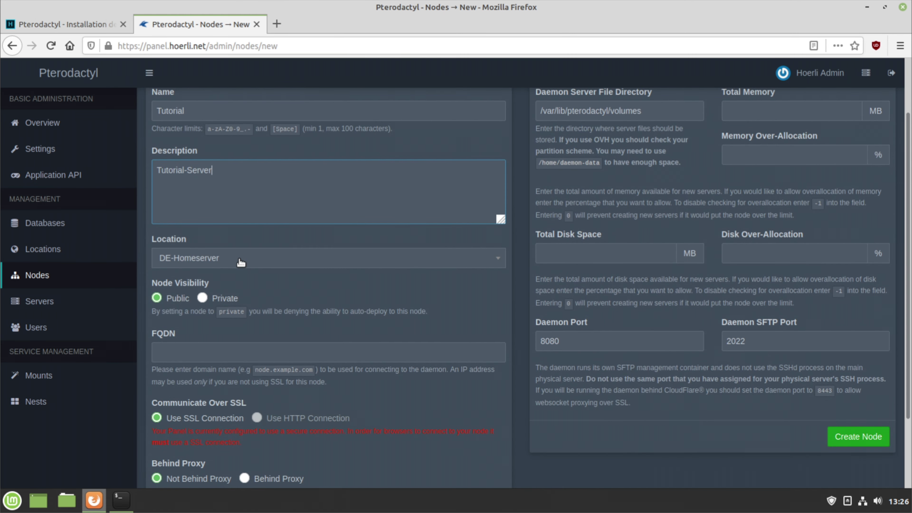
left_click(240, 261)
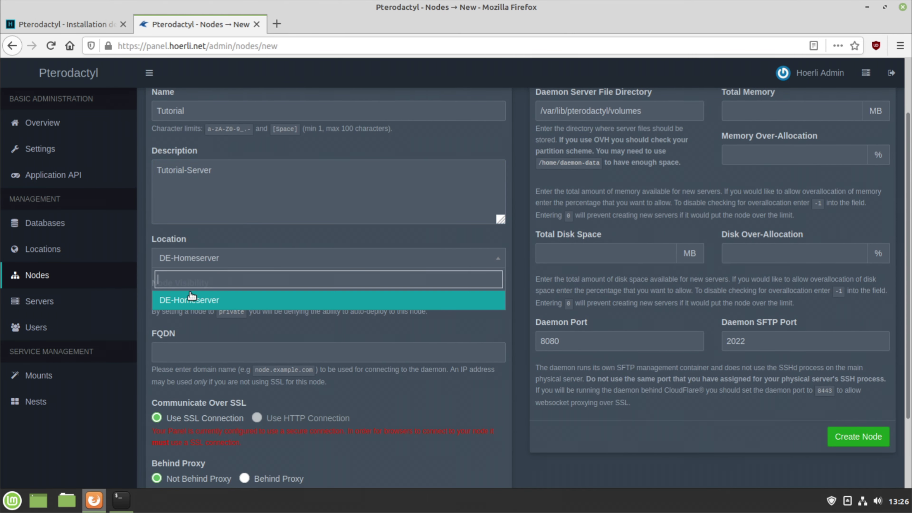
left_click(224, 302)
scroll(257, 288, "down", 2)
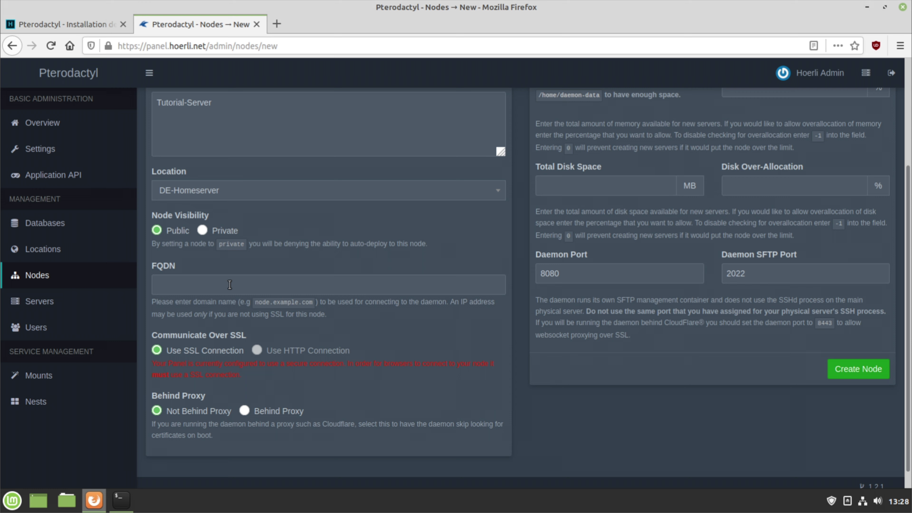
Enter wings.hoerli.net in the node's FQDN field
left_click(230, 285)
type("wings.hoerli.net")
key("ctrl+a")
left_click(262, 371)
scroll(569, 414, "up", 4)
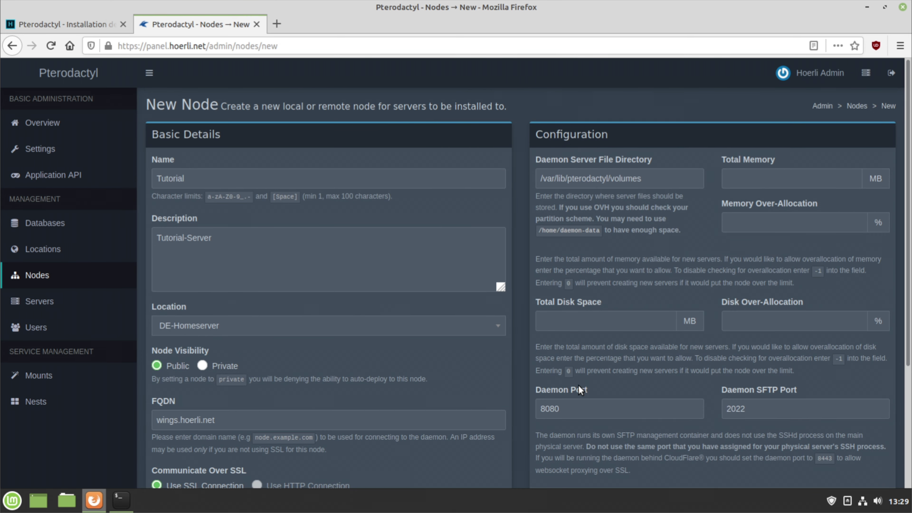
Set total memory 8000 MB and total disk 20000 MB, both with 0 over-allocation
left_click(783, 181)
type("8000")
left_click(812, 225)
type("0")
scroll(757, 257, "down", 2)
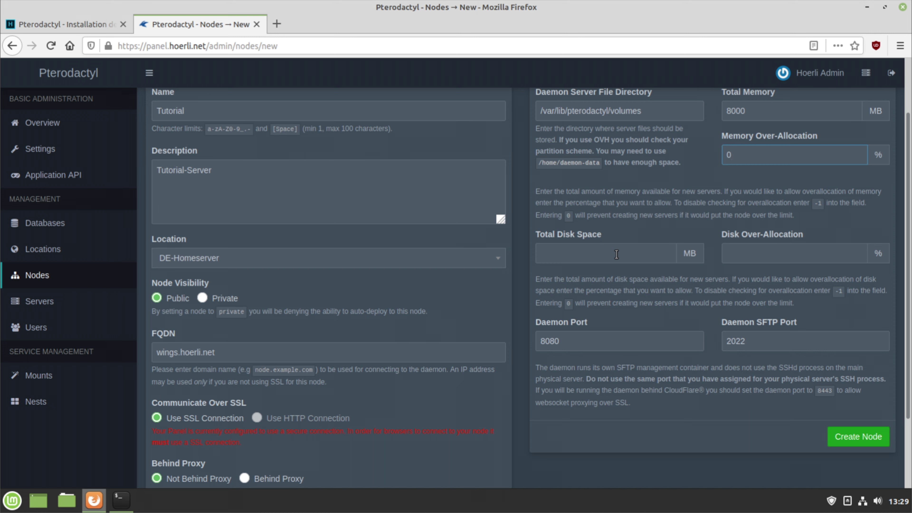
left_click(617, 254)
type("20000")
left_click(760, 257)
type("0")
scroll(687, 258, "up", 2)
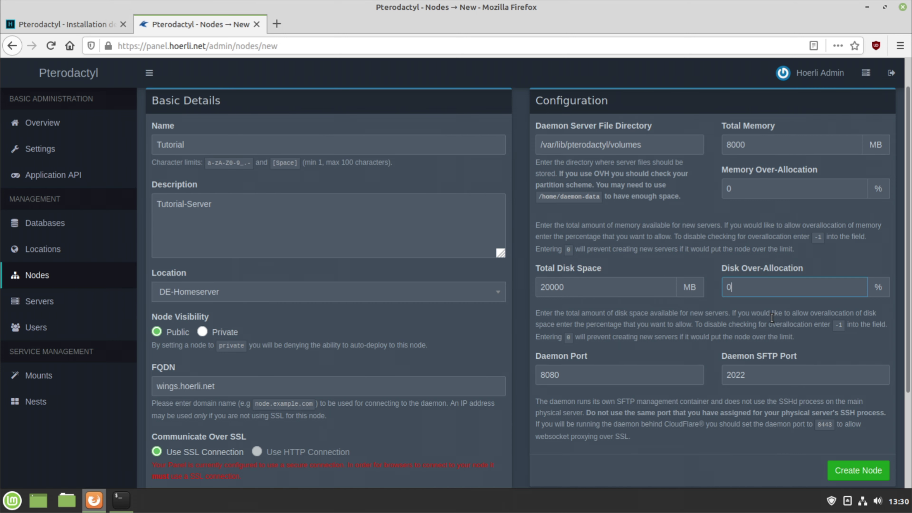
Keep daemon port 8080 and SFTP port 2022, and create the Tutorial node
scroll(772, 318, "down", 2)
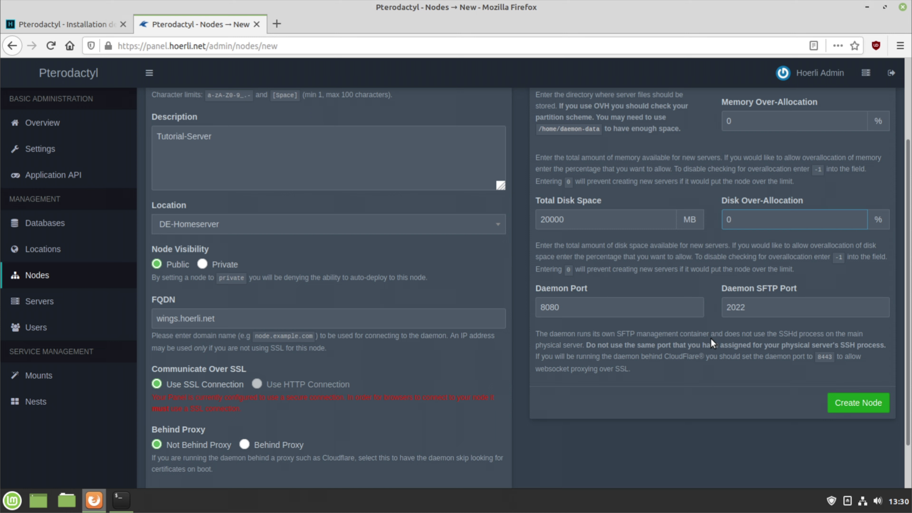
left_click_drag(559, 308, 534, 307)
left_click_drag(749, 308, 725, 306)
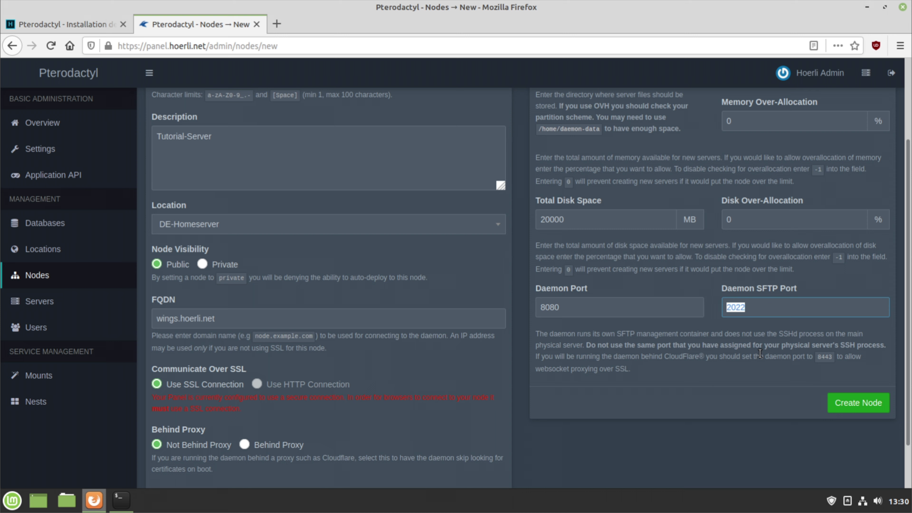
key("Right")
left_click(847, 408)
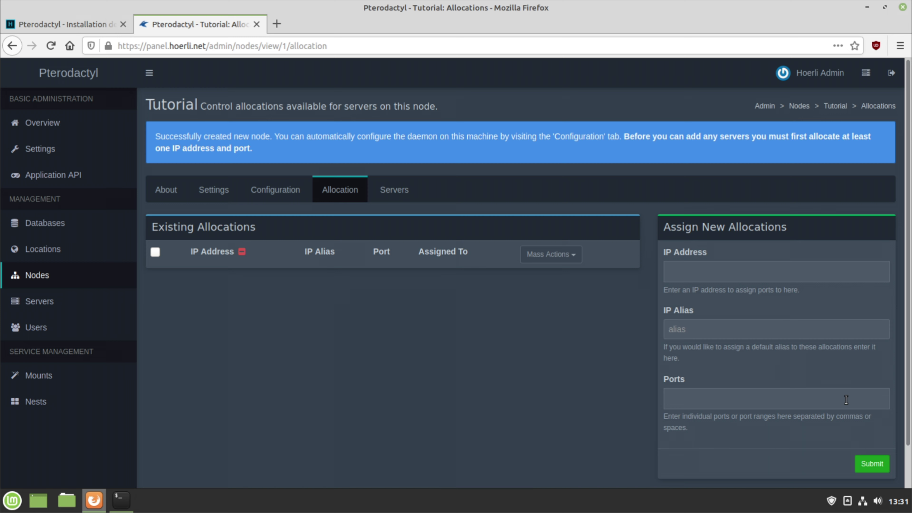
Enter allocation IP 192.168.178.92, alias Homeserver, and ports 1337-1350
left_click(697, 276)
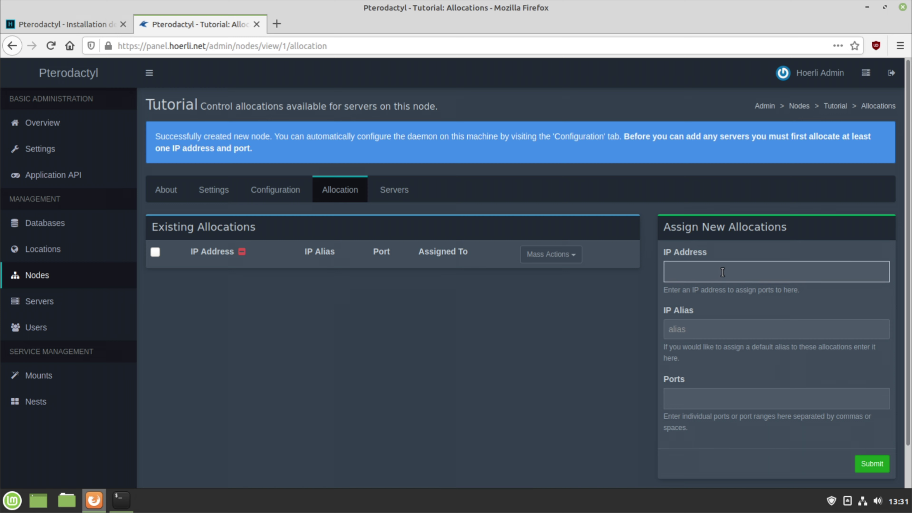
type("192.168")
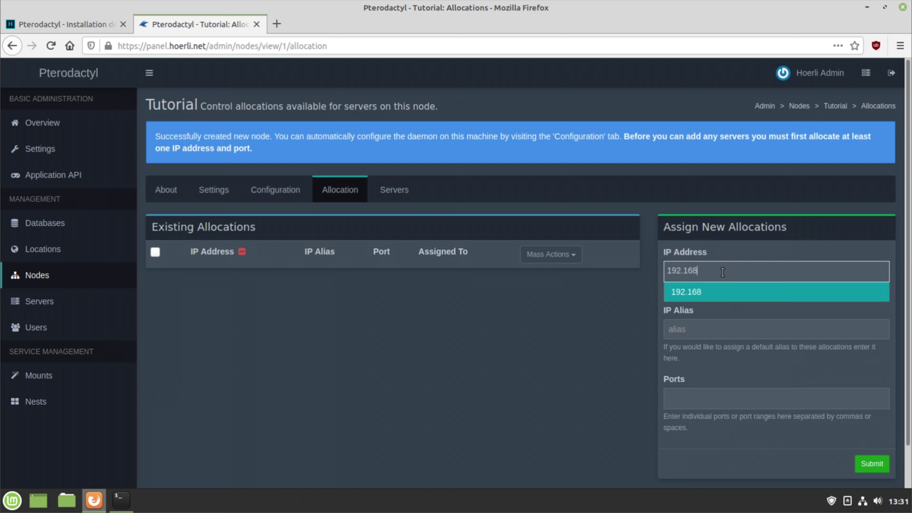
type(".178.92")
left_click(705, 291)
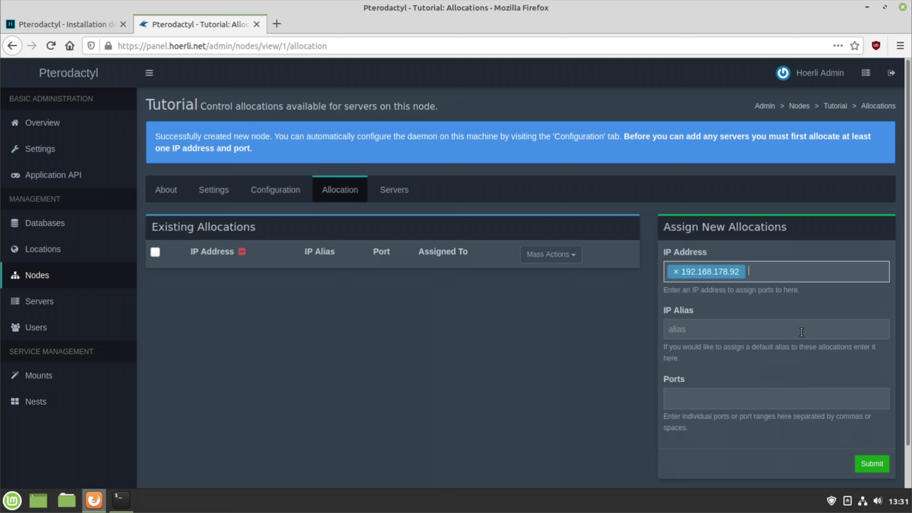
left_click(776, 331)
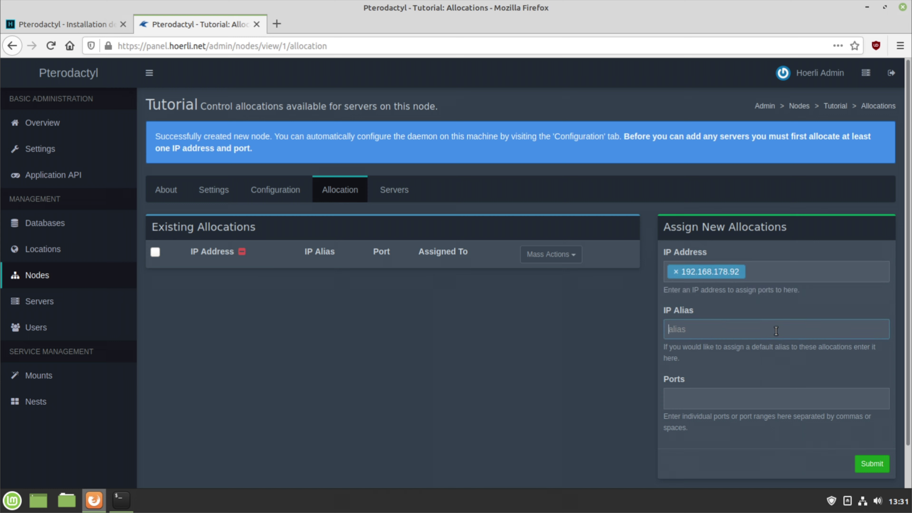
type("Homeserver")
scroll(776, 331, "down", 1)
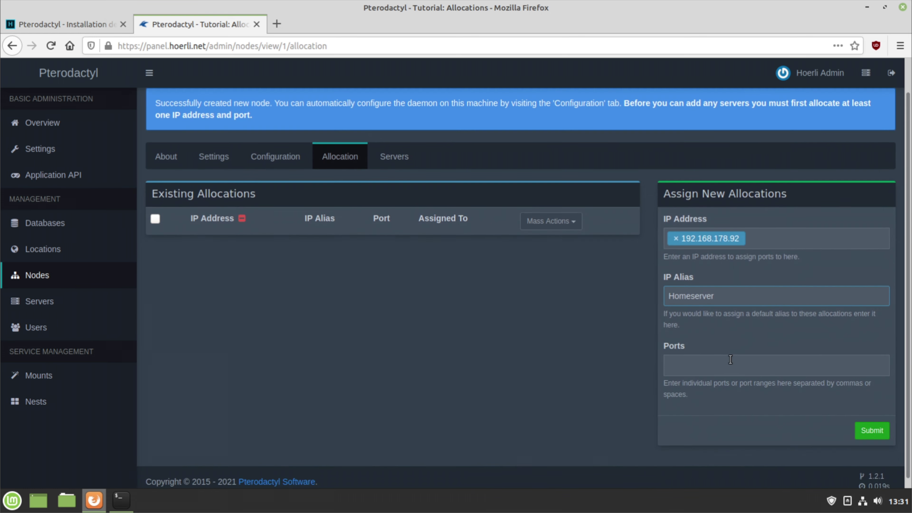
left_click(716, 373)
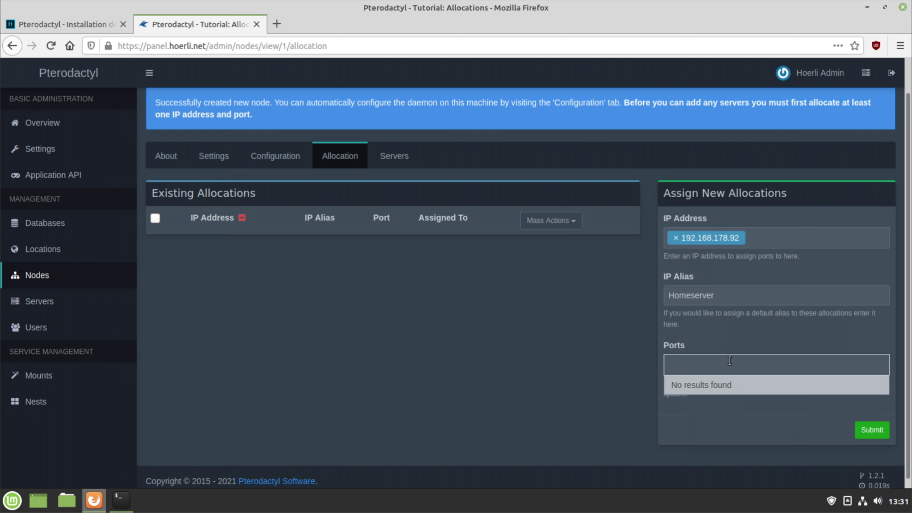
type("1337-")
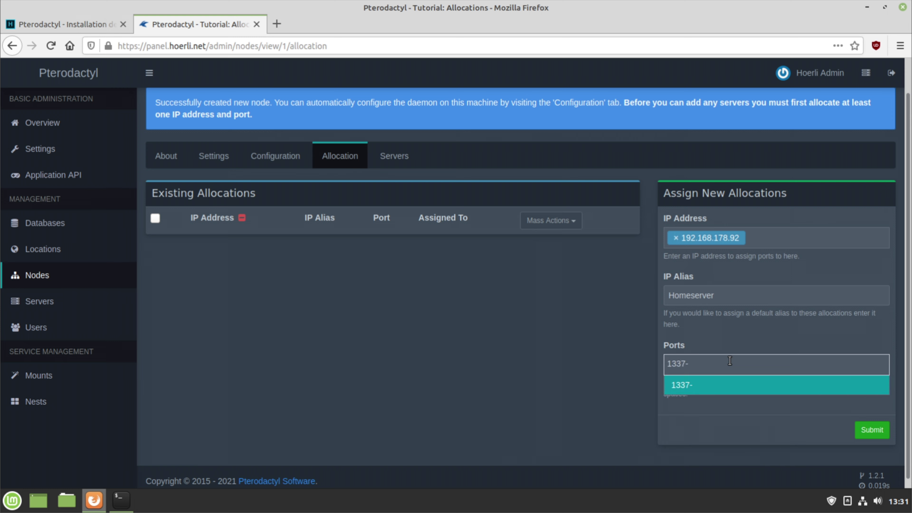
type("1350")
left_click(716, 392)
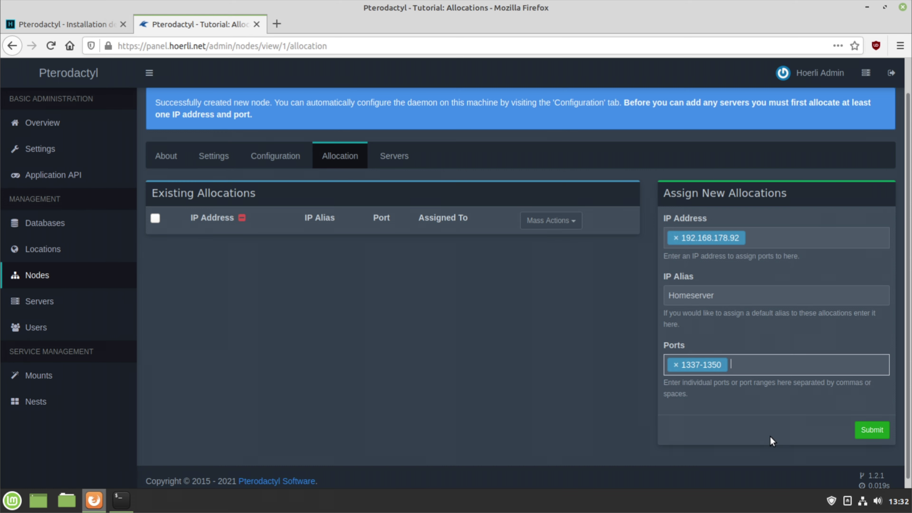
Submit the allocations and show the node's configuration file
scroll(790, 417, "down", 1)
left_click(867, 425)
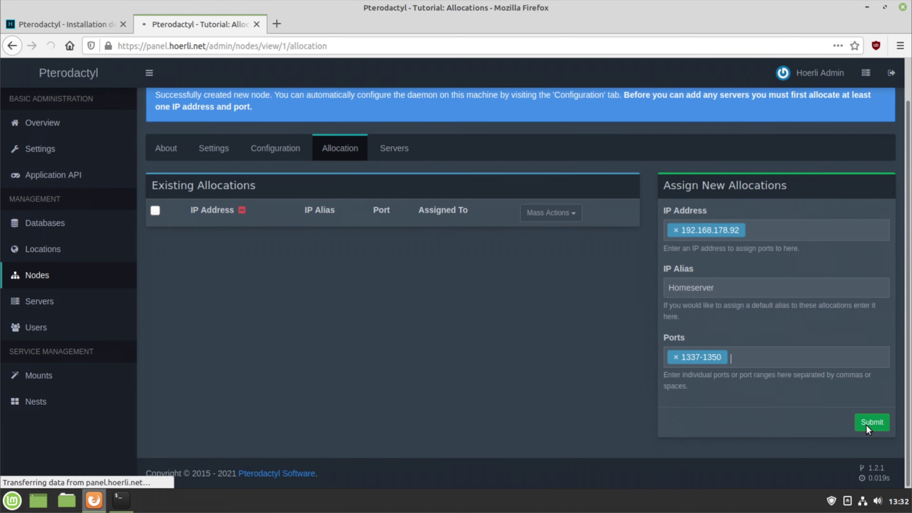
scroll(424, 282, "down", 3)
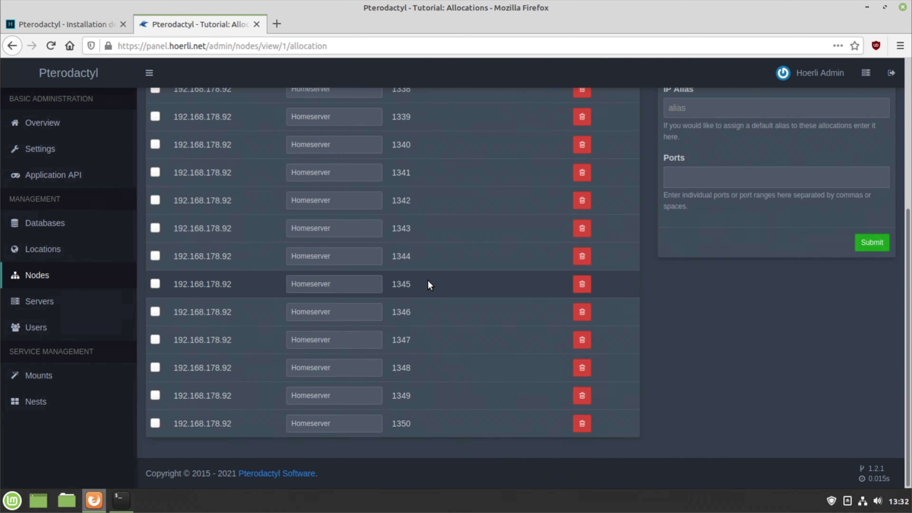
scroll(484, 329, "up", 3)
scroll(388, 233, "down", 5)
scroll(504, 249, "up", 6)
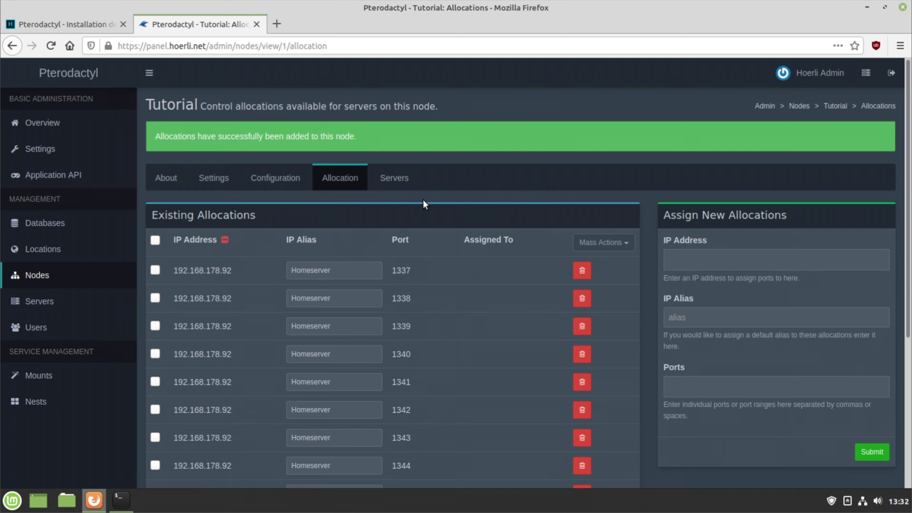
left_click(291, 194)
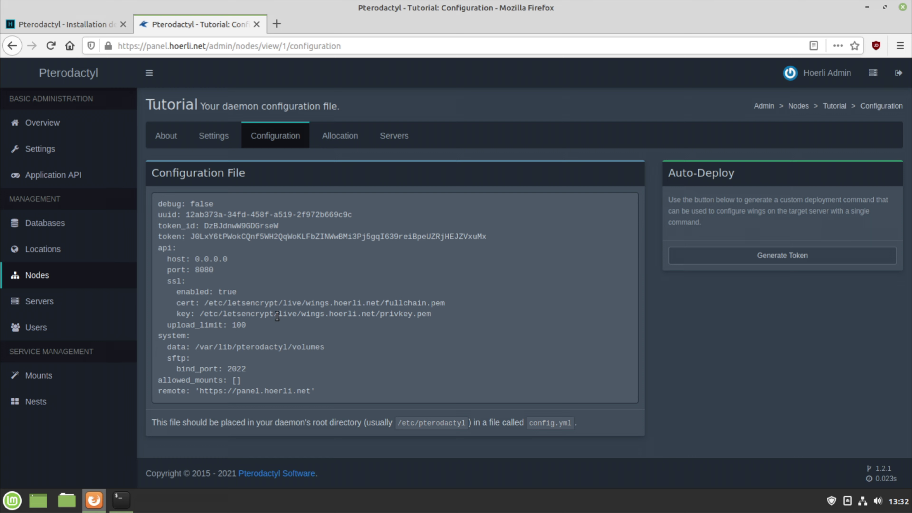
Run the guide's nano command to open /etc/pterodactyl/config.yml
left_click(72, 21)
scroll(393, 212, "down", 8)
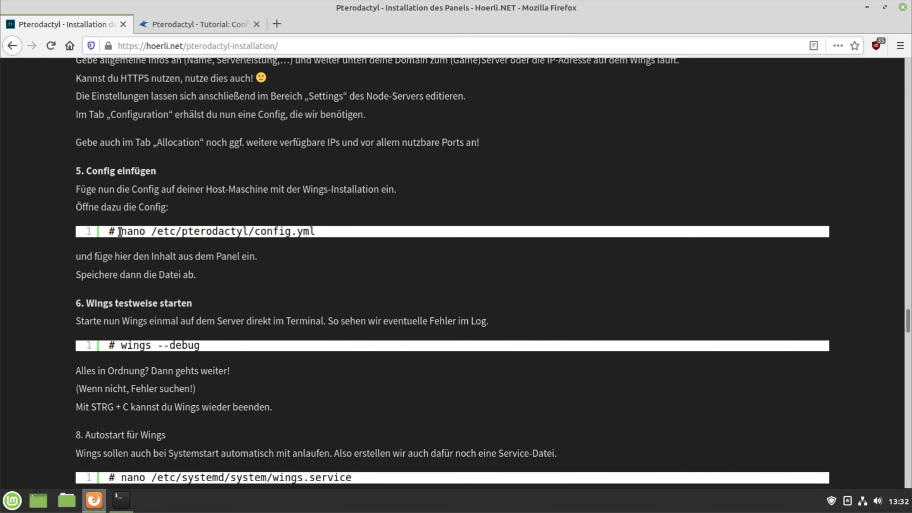
left_click_drag(120, 232, 315, 235)
key("ctrl+c")
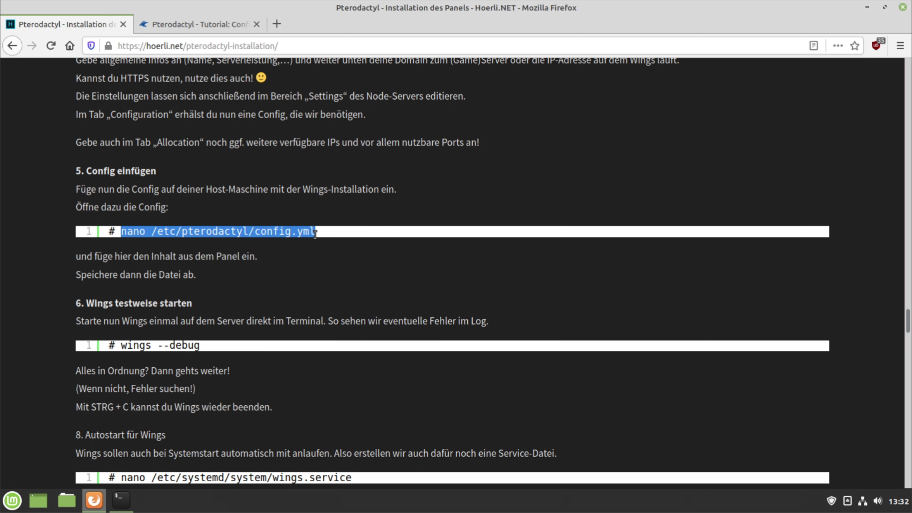
left_click(121, 502)
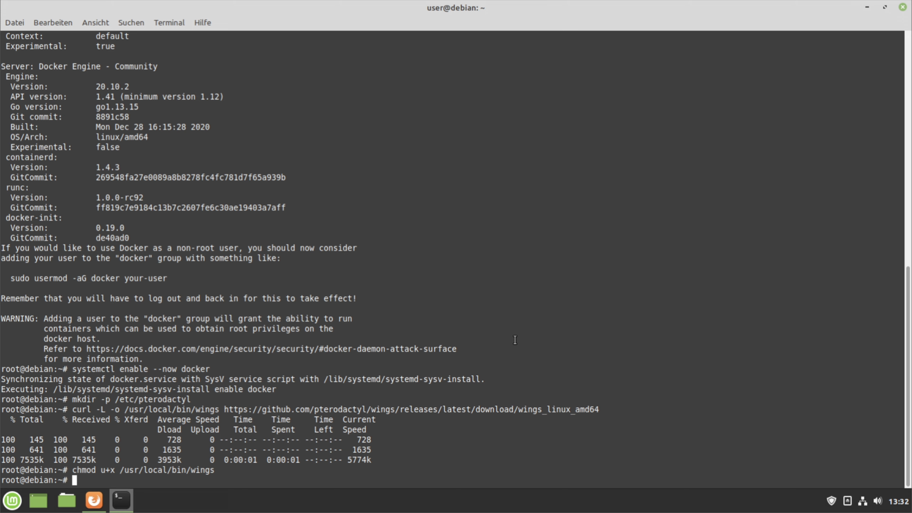
right_click(517, 319)
left_click(552, 396)
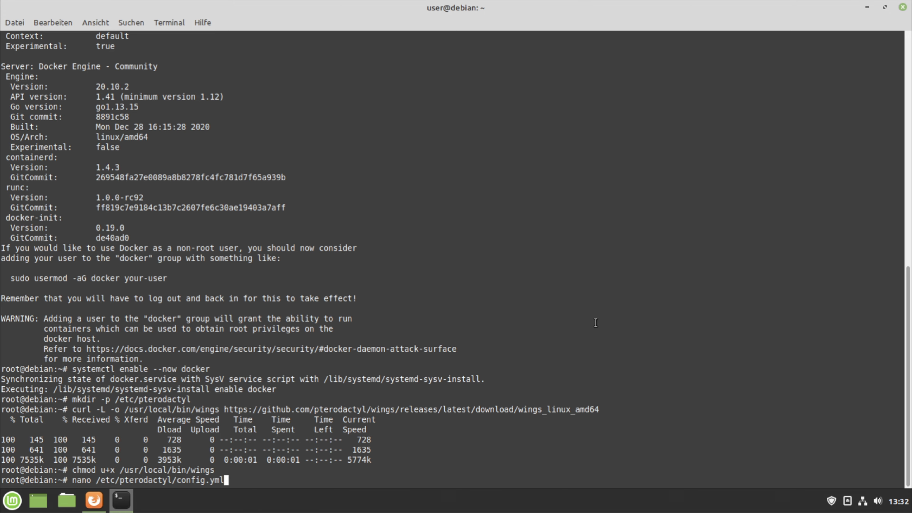
key("Return")
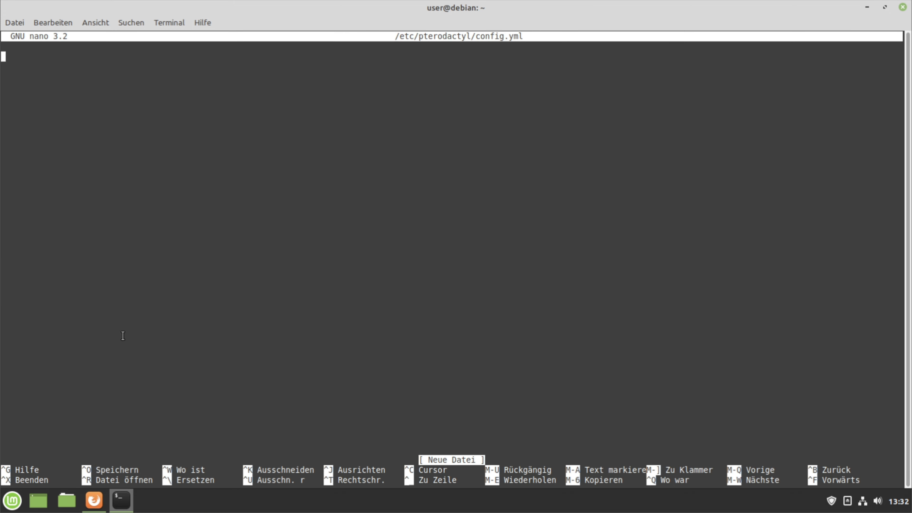
Paste the panel's node configuration into config.yml and save it
left_click(94, 500)
left_click(213, 25)
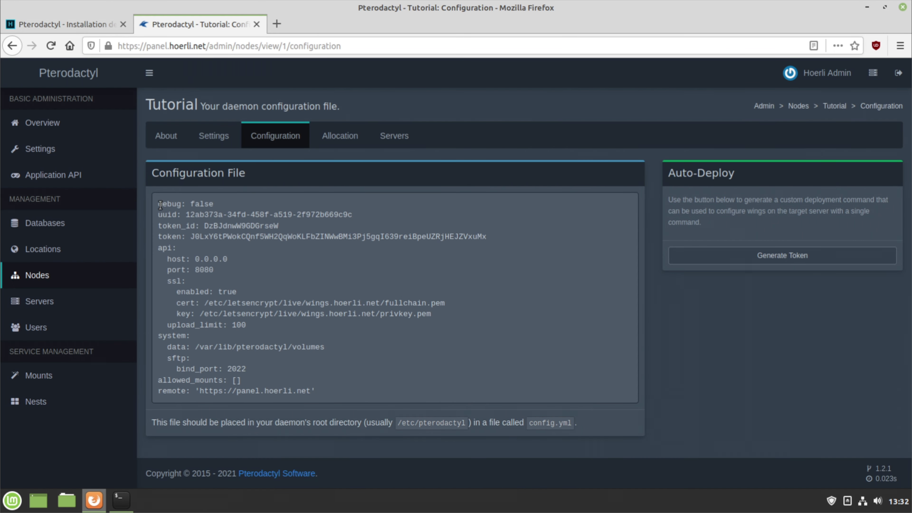
left_click_drag(158, 204, 318, 392)
key("ctrl+c")
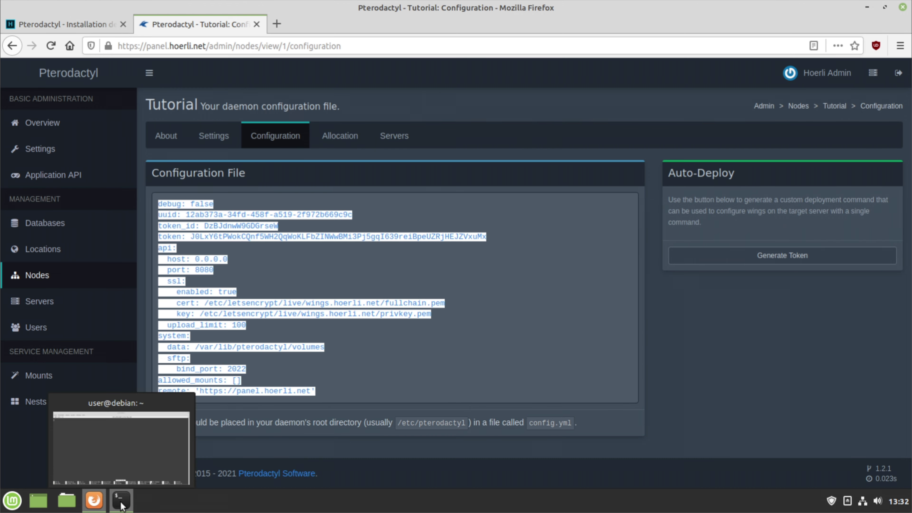
left_click(120, 502)
key("ctrl+shift+v")
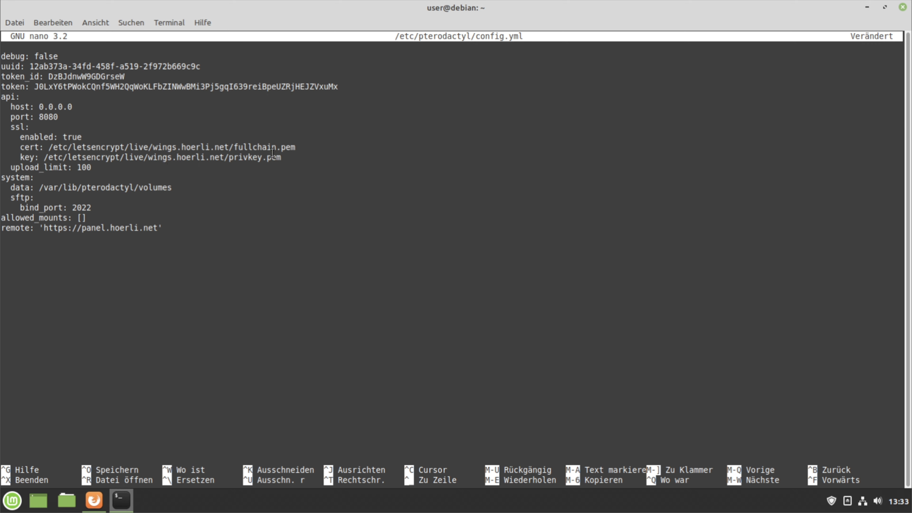
key("ctrl+x")
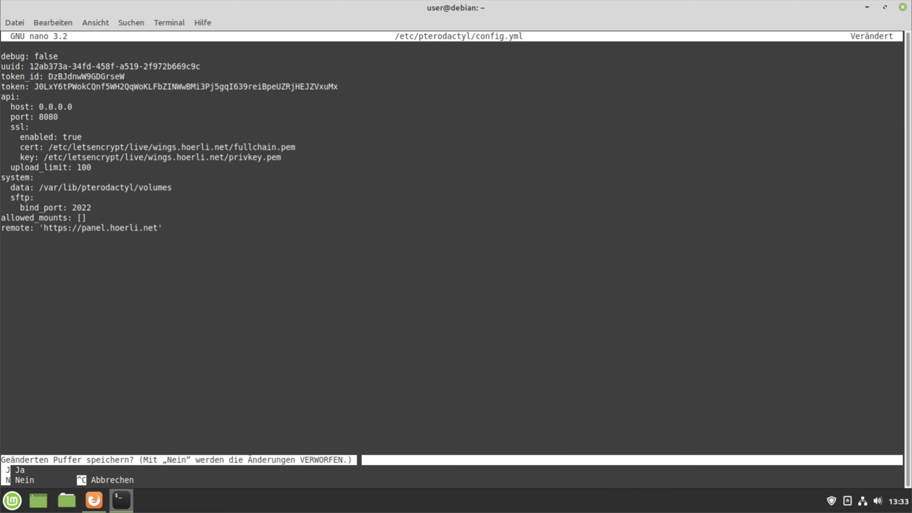
key("j")
key("Return")
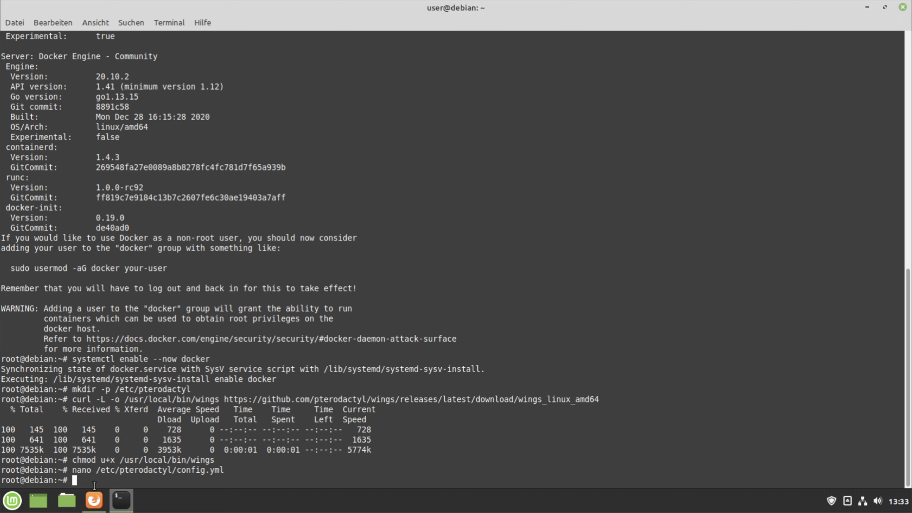
Install certbot from the guide, then run certbot certonly -d wings.hoerli.net
left_click(94, 499)
left_click(64, 24)
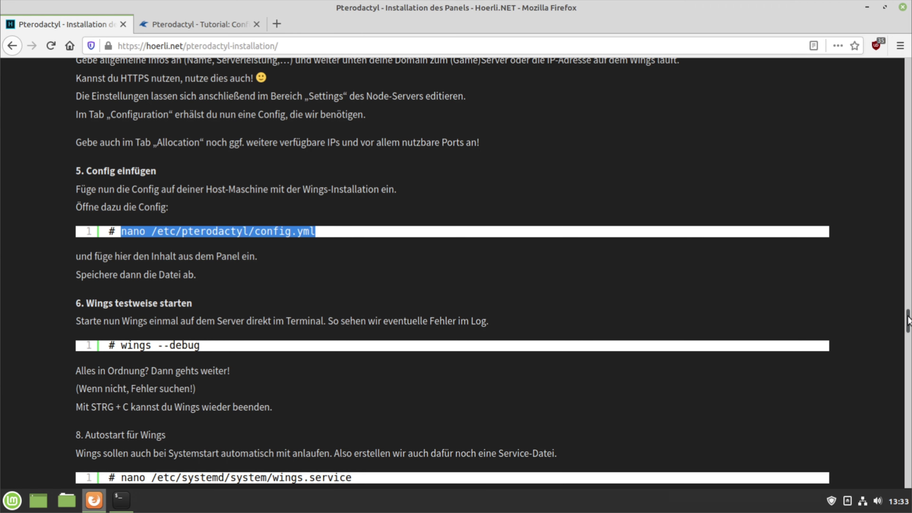
left_click_drag(908, 320, 909, 158)
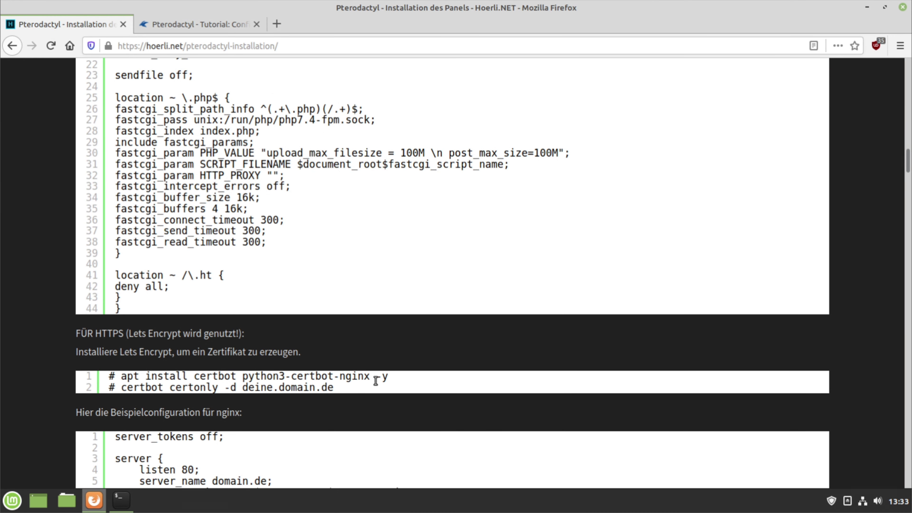
left_click_drag(391, 379, 122, 377)
left_click(121, 500)
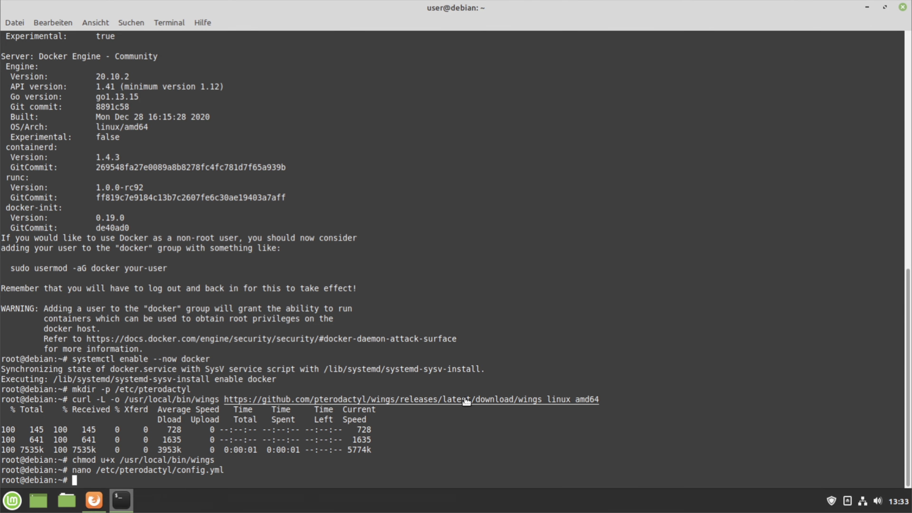
right_click(454, 452)
left_click(509, 389)
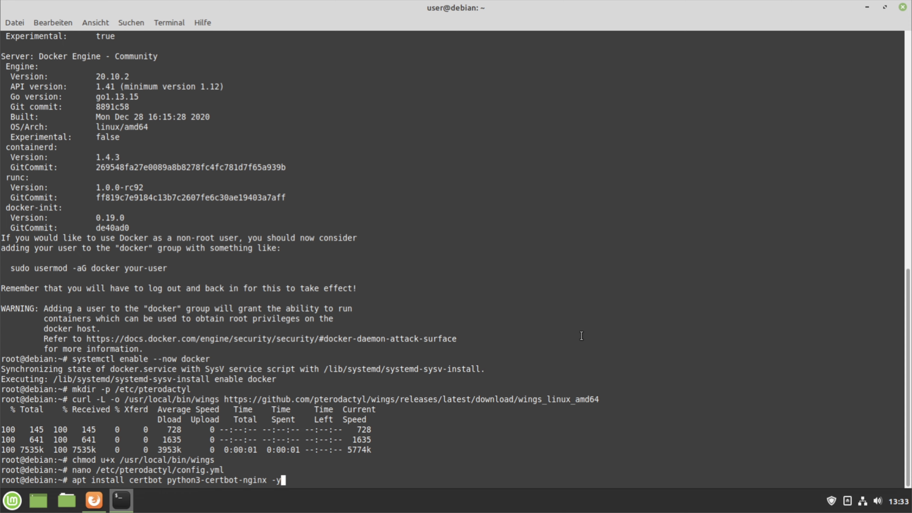
key("Return")
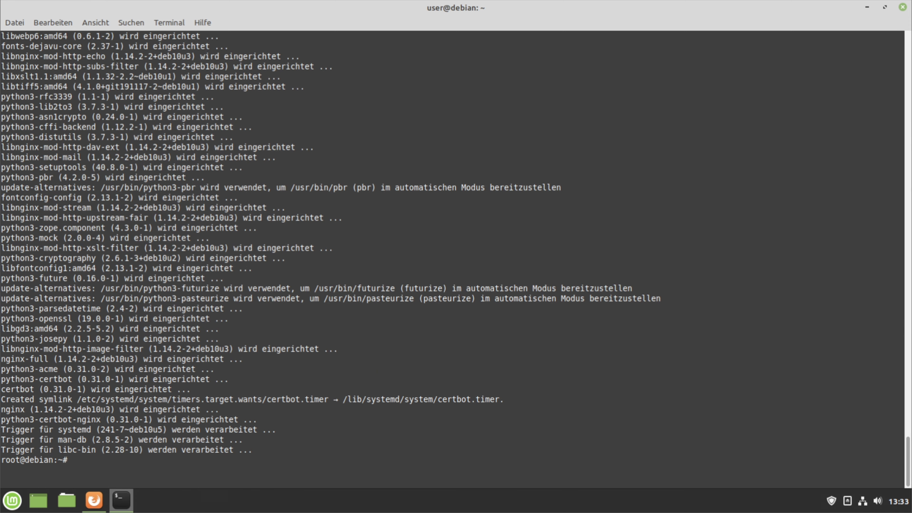
type("certbot certonly -d wings.hoerli.")
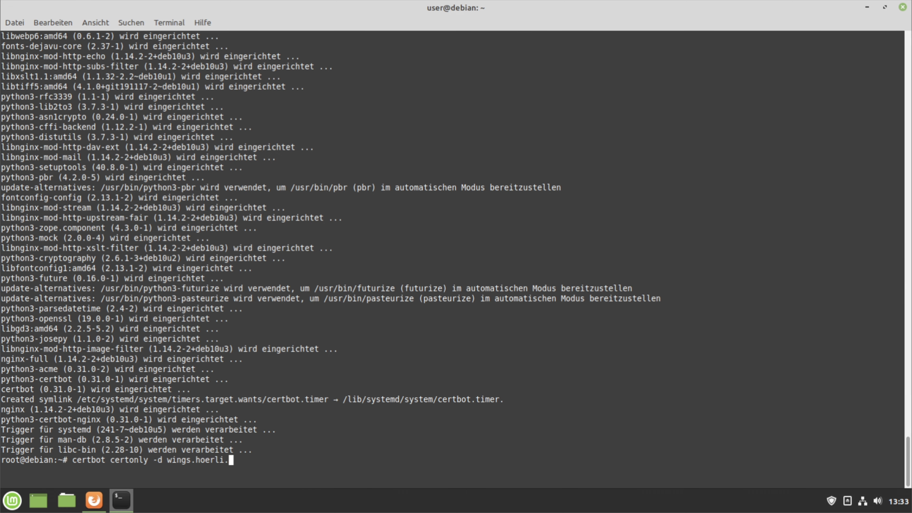
type("net")
key("Return")
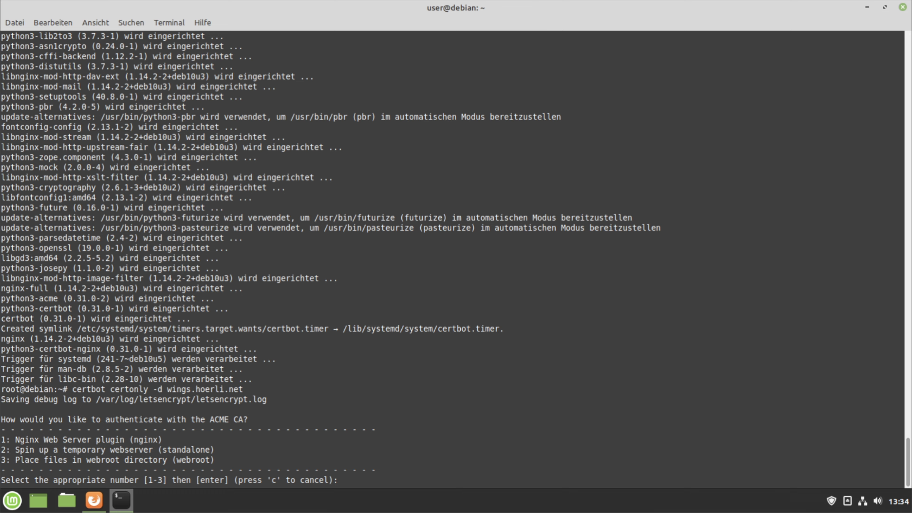
Answer certbot: standalone (2), the contact e-mail, accept terms (a), decline EFF sharing (n)
type("2")
key("Return")
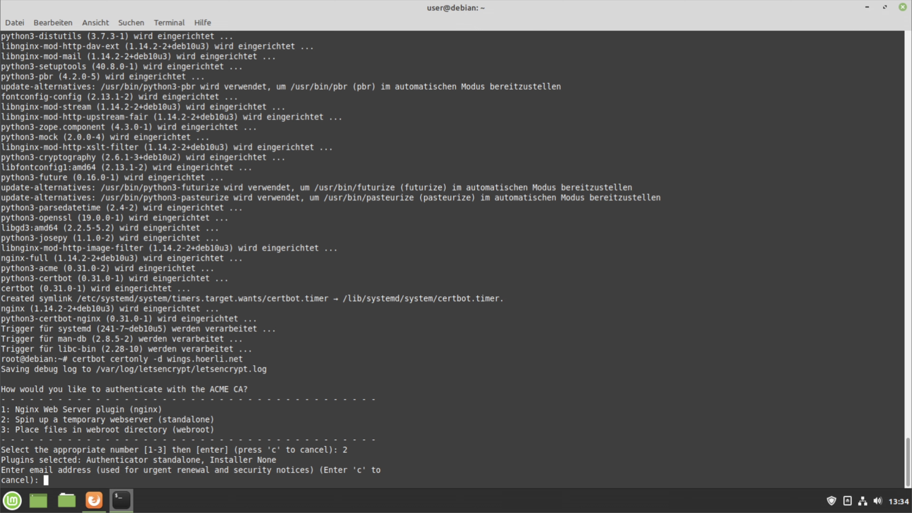
key("Return")
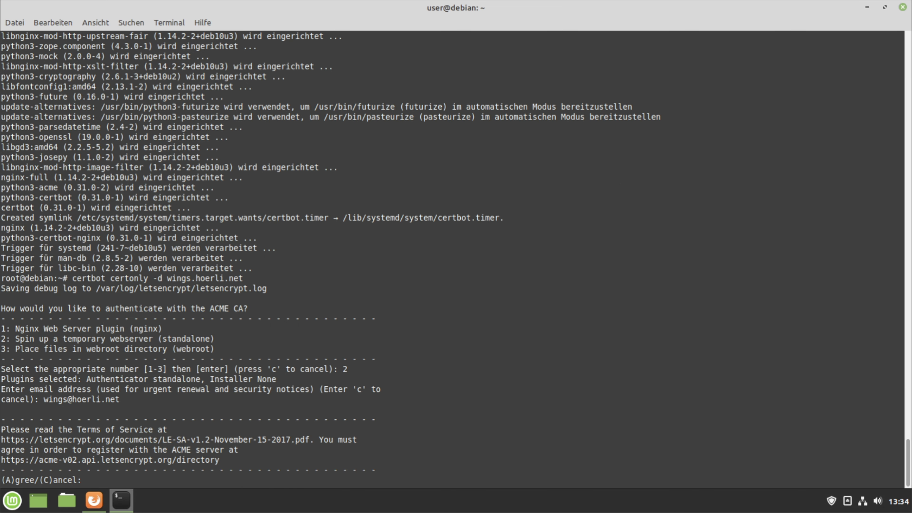
type("a")
key("Return")
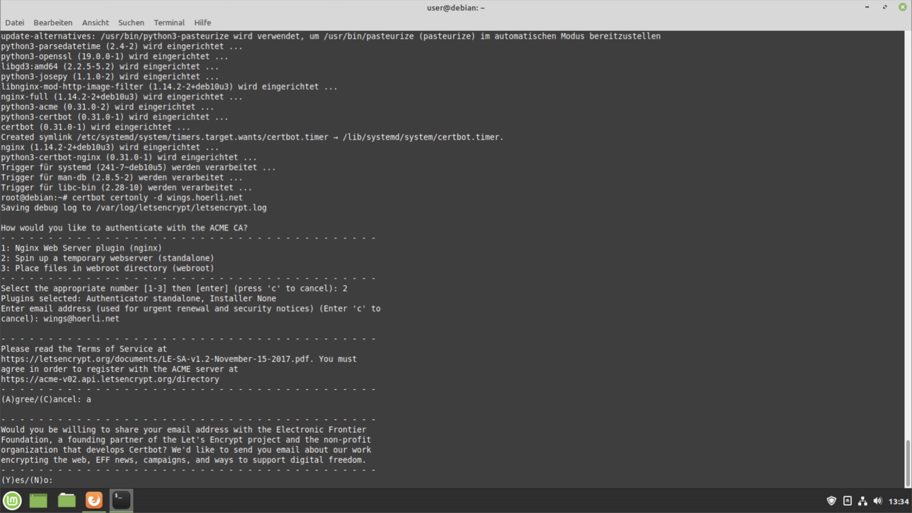
type("n")
key("Return")
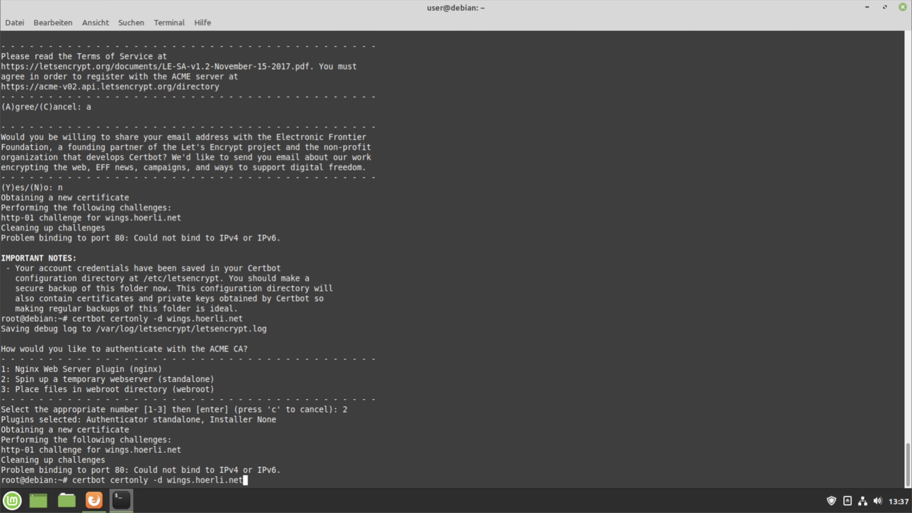
Rerun the certificate request using the nginx authenticator (1)
key("Return")
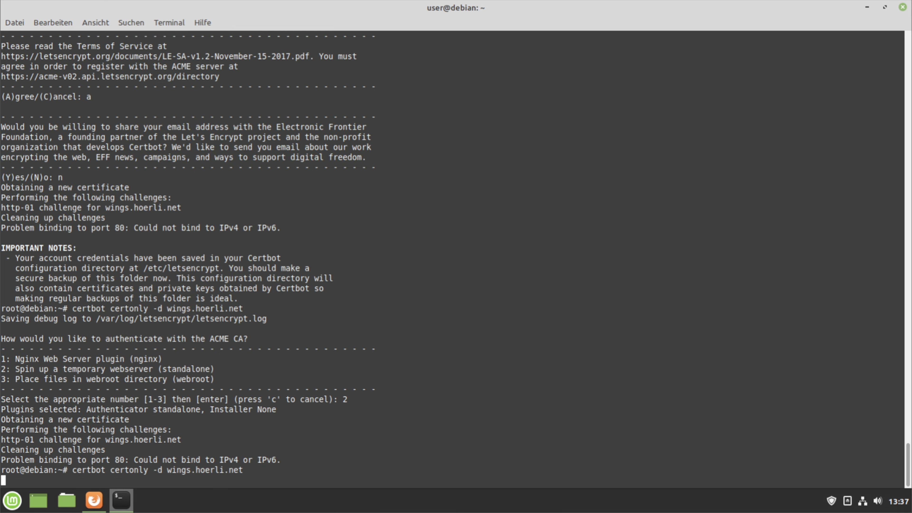
type("1")
key("Return")
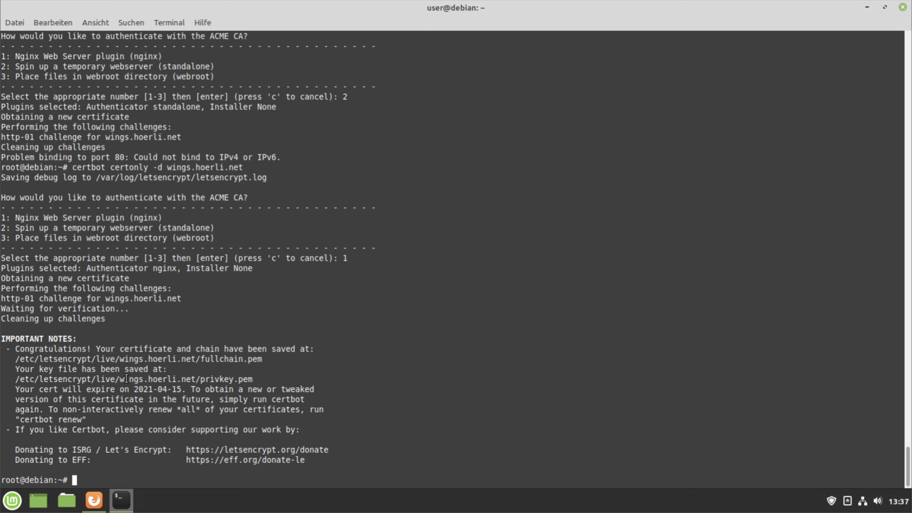
left_click_drag(58, 379, 226, 383)
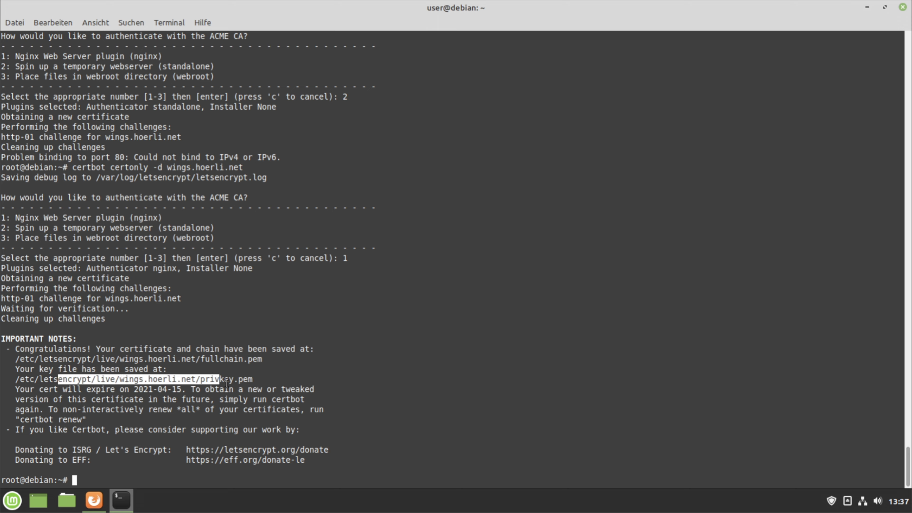
left_click(367, 396)
key("Up")
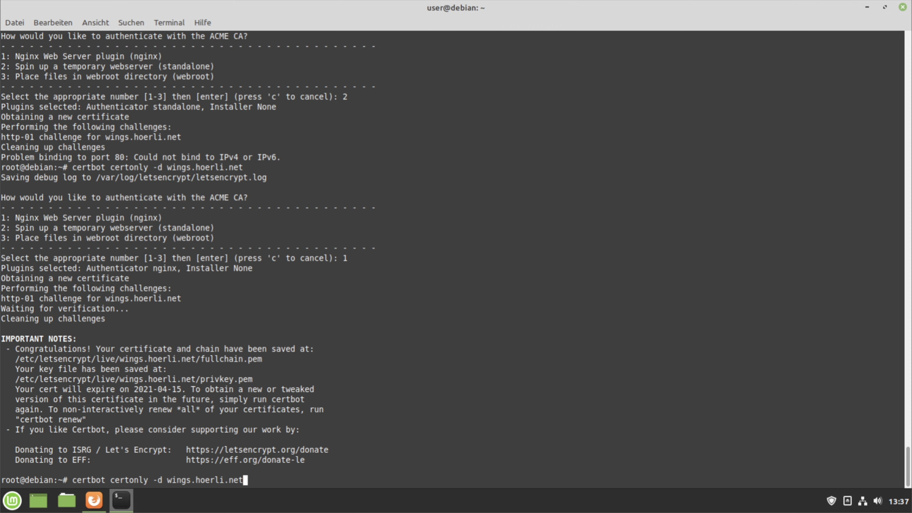
key("Up")
key("Up")
key("Return")
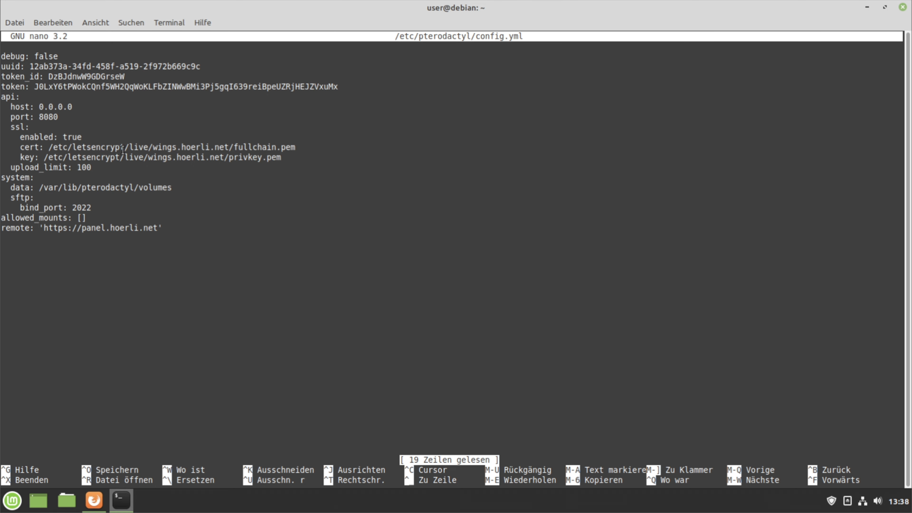
left_click_drag(153, 147, 229, 149)
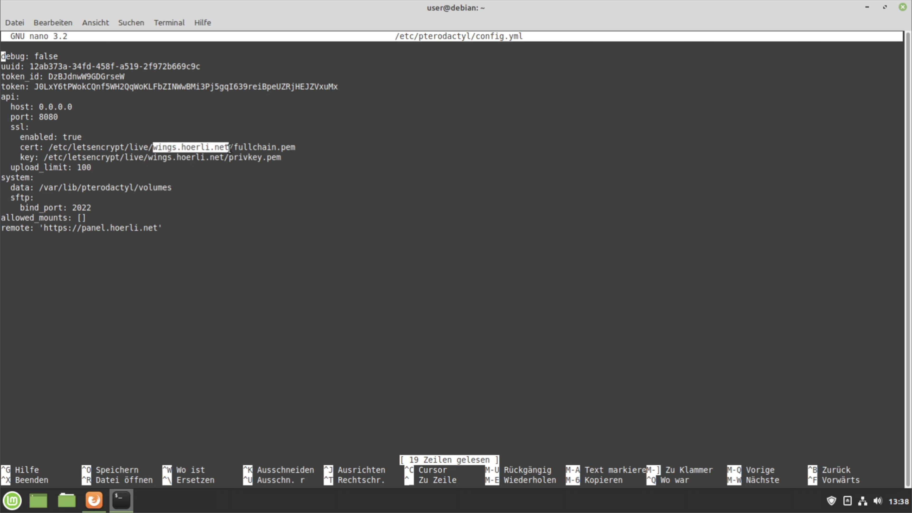
left_click(372, 183)
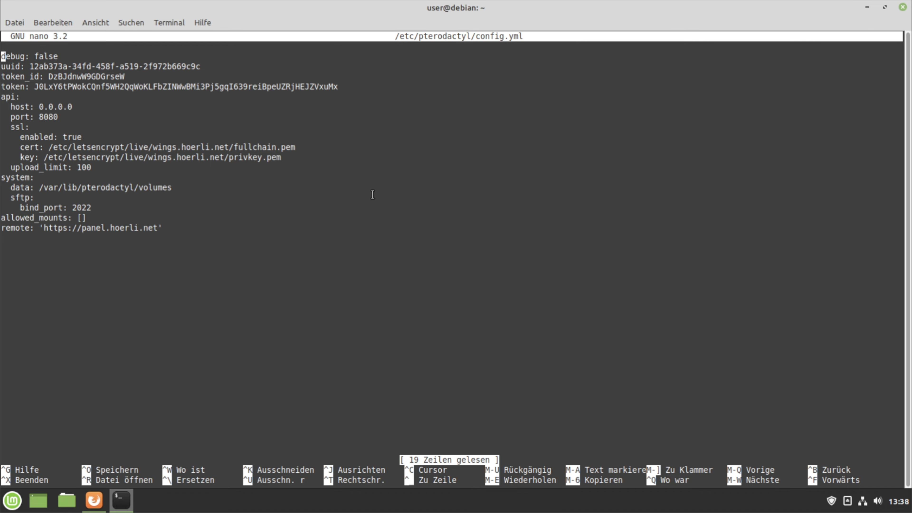
key("ctrl+x")
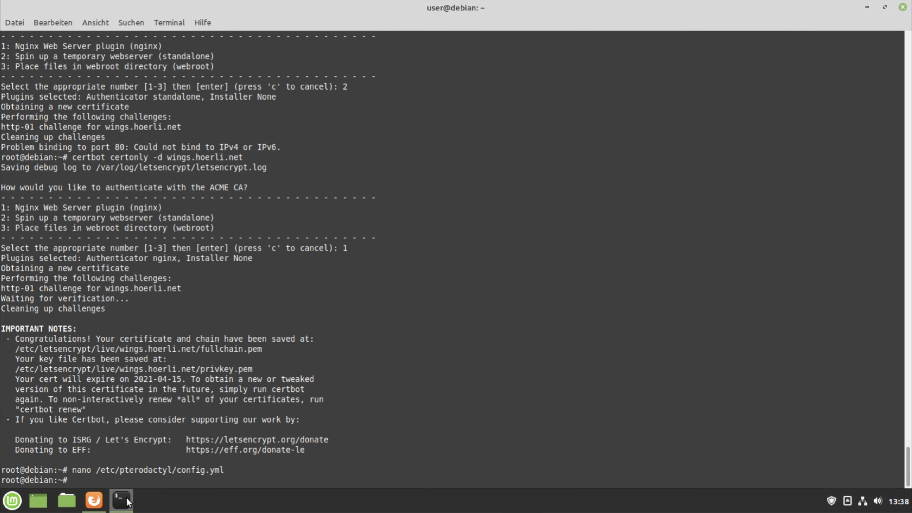
Copy the guide's 'wings --debug' command and run it in the terminal; it fails with connection refused
left_click(95, 501)
scroll(314, 376, "down", 3)
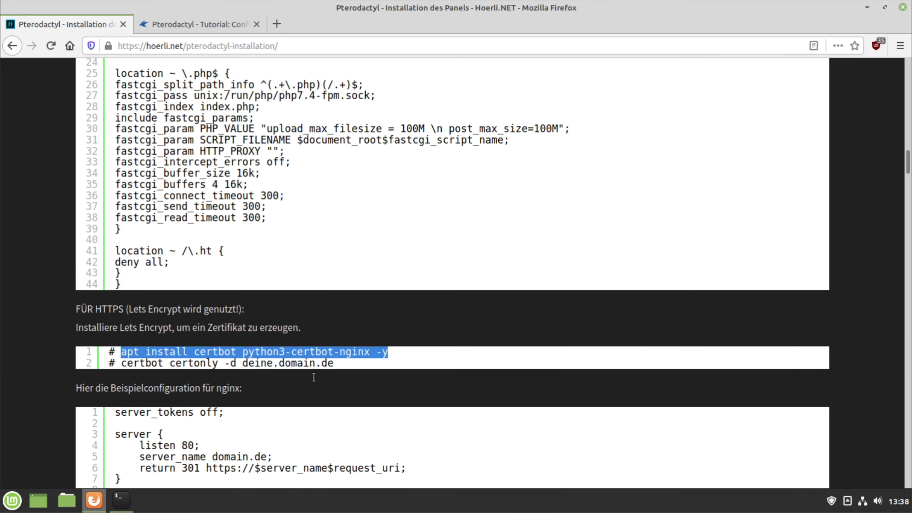
left_click_drag(907, 173, 889, 333)
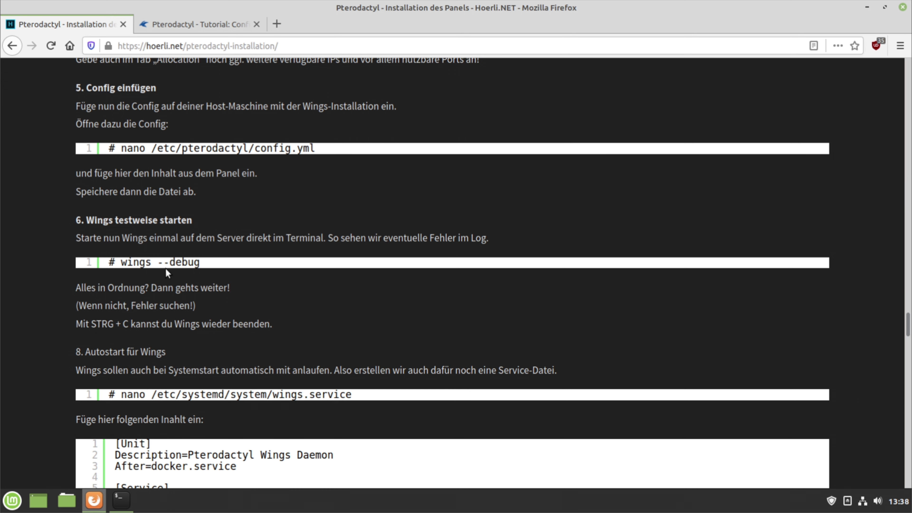
left_click_drag(120, 262, 201, 270)
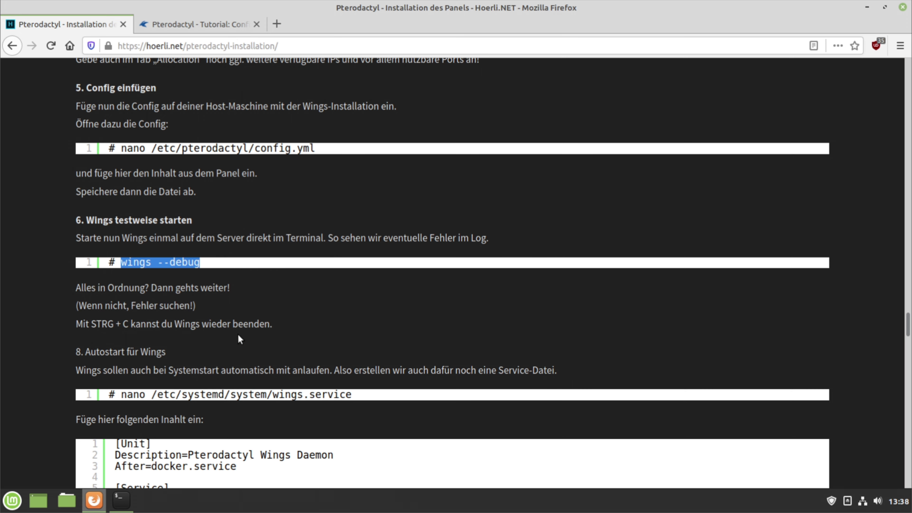
left_click(121, 500)
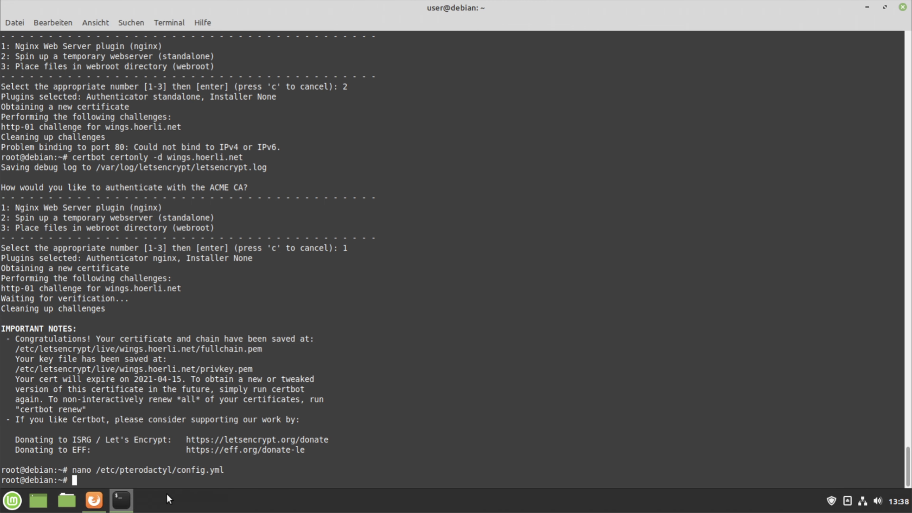
right_click(405, 410)
left_click(452, 350)
key("Return")
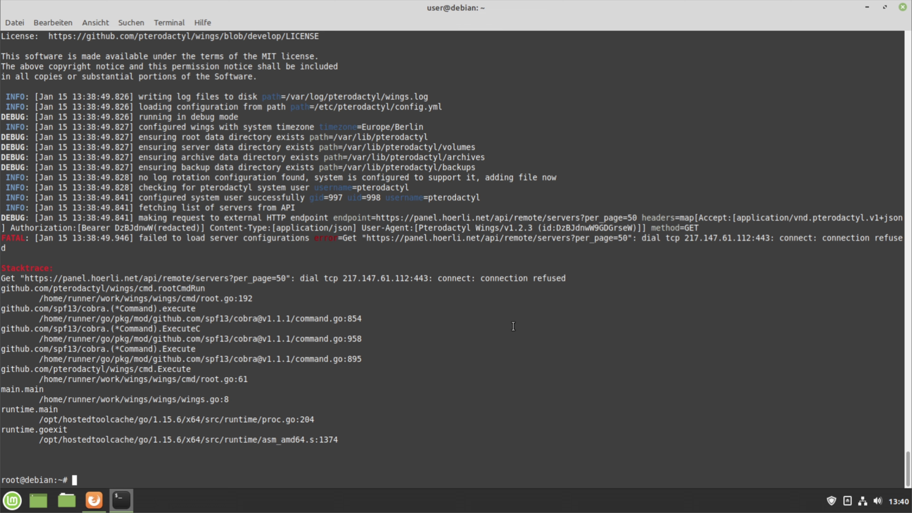
Rerun 'wings --debug' and mark the webserver port 8080 and SFTP port 2022 in the log
key("Up")
key("Return")
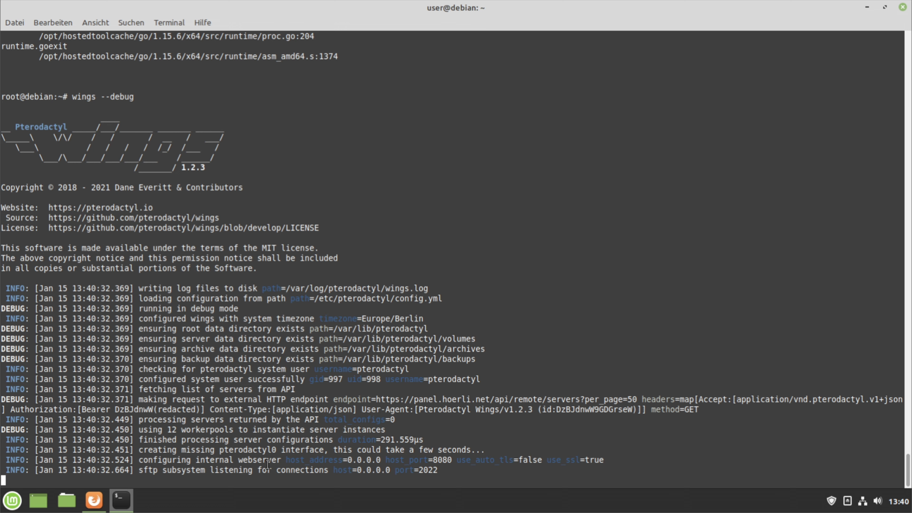
left_click_drag(434, 460, 453, 460)
left_click_drag(419, 471, 485, 472)
Show the panel's Nodes list and check the Tutorial node's green heartbeat
mouse_move(100, 506)
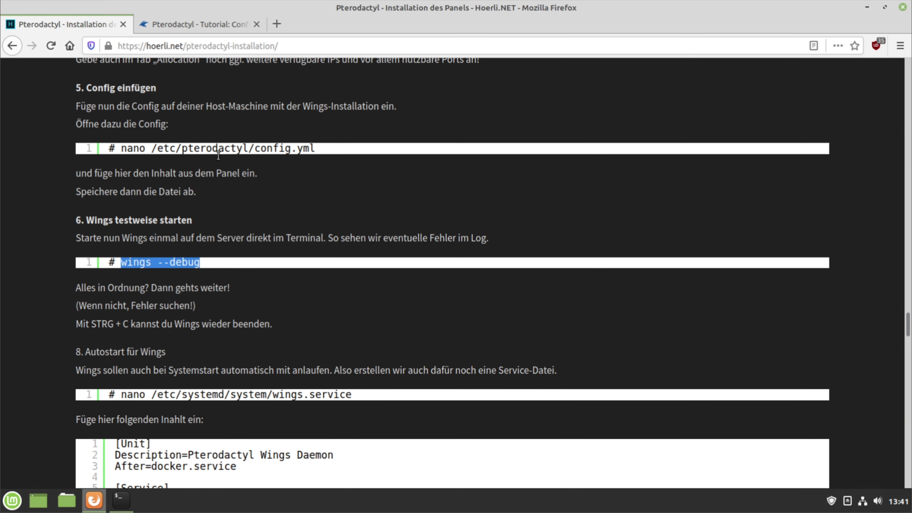
left_click(231, 23)
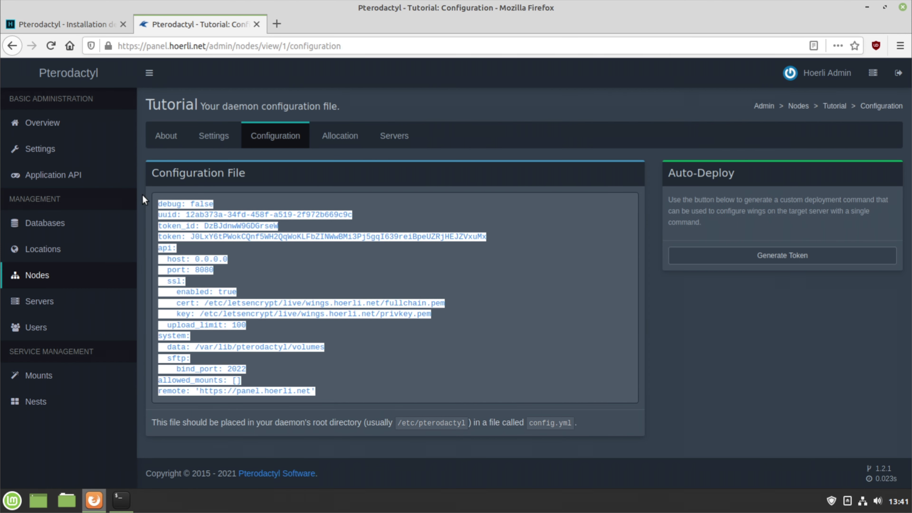
left_click(112, 284)
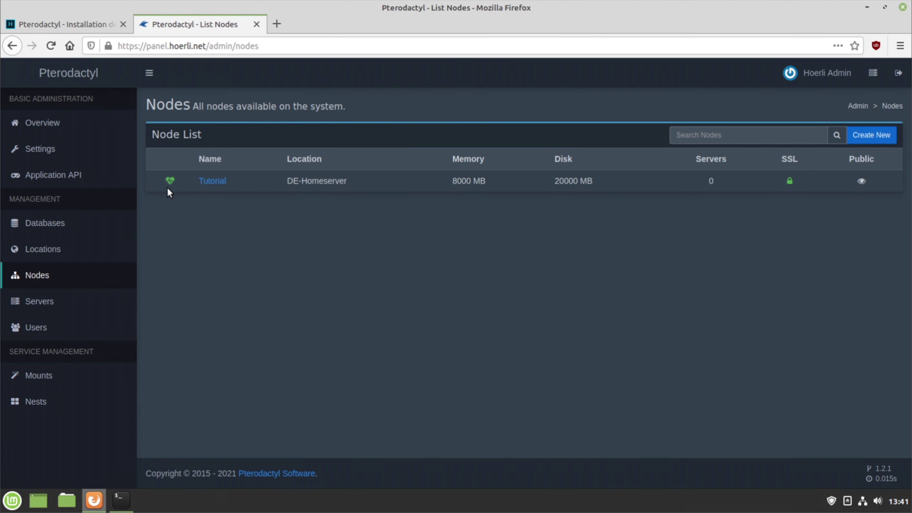
mouse_move(171, 187)
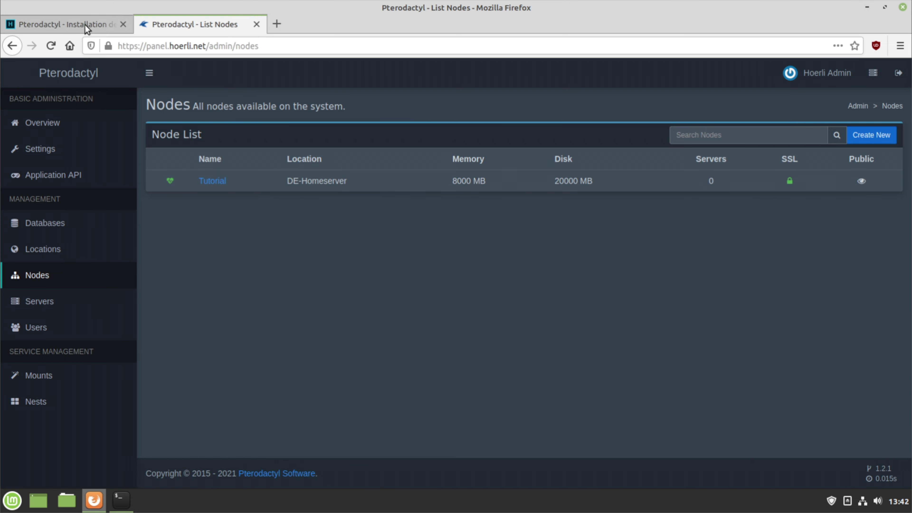
Stop the Wings debug run and open /etc/systemd/system/wings.service in nano using the guide's command
left_click(59, 24)
scroll(332, 252, "down", 5)
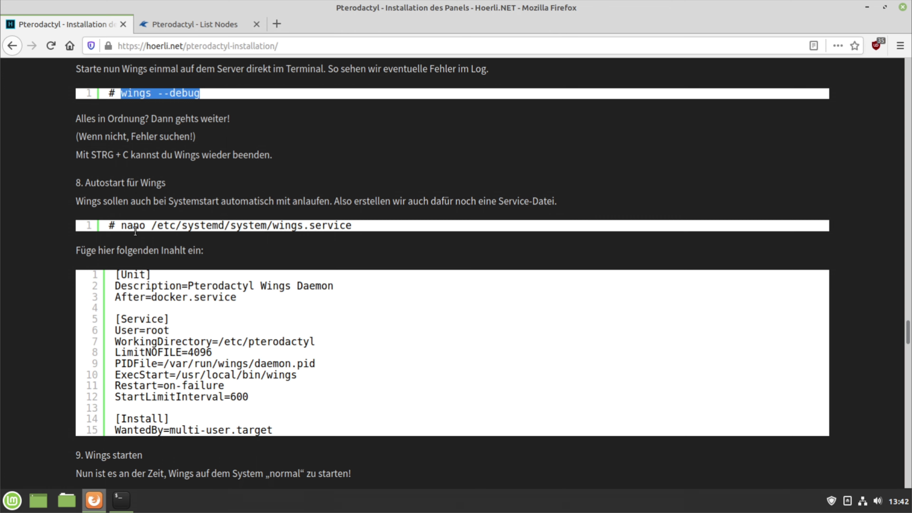
left_click_drag(122, 225, 352, 226)
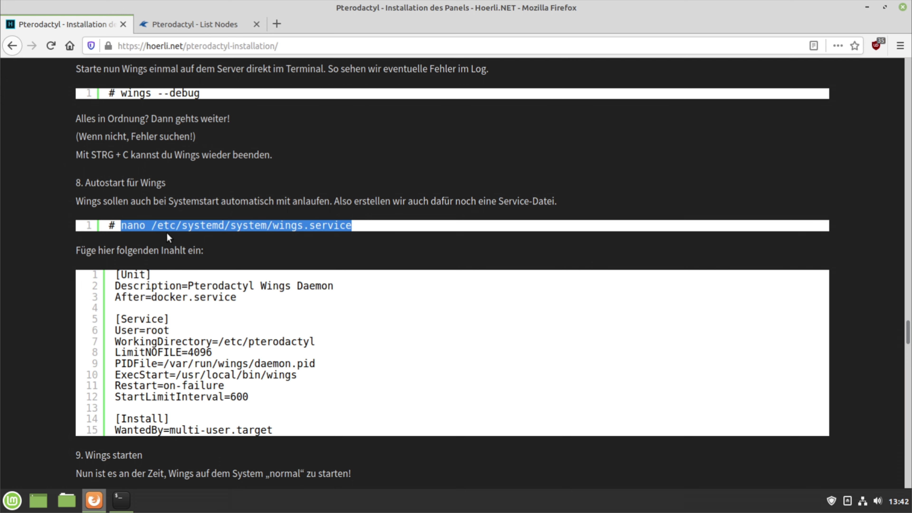
right_click(251, 229)
left_click(269, 234)
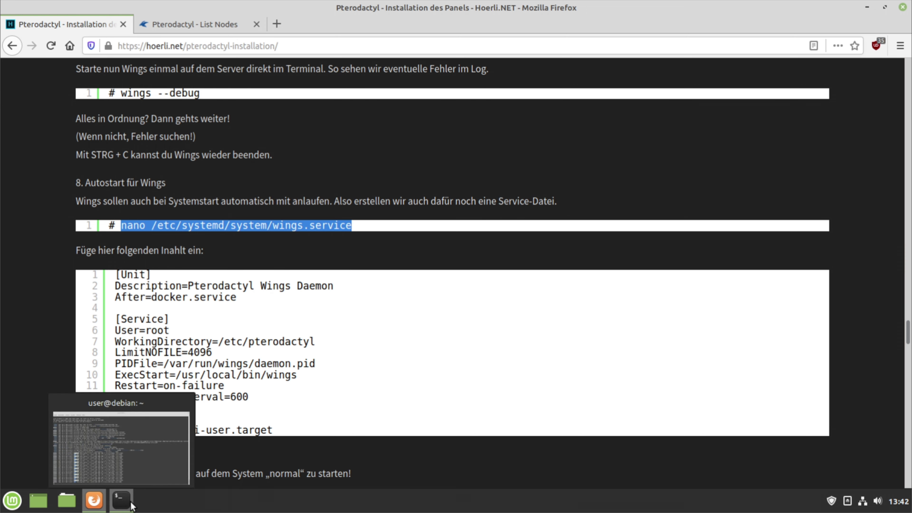
left_click(121, 499)
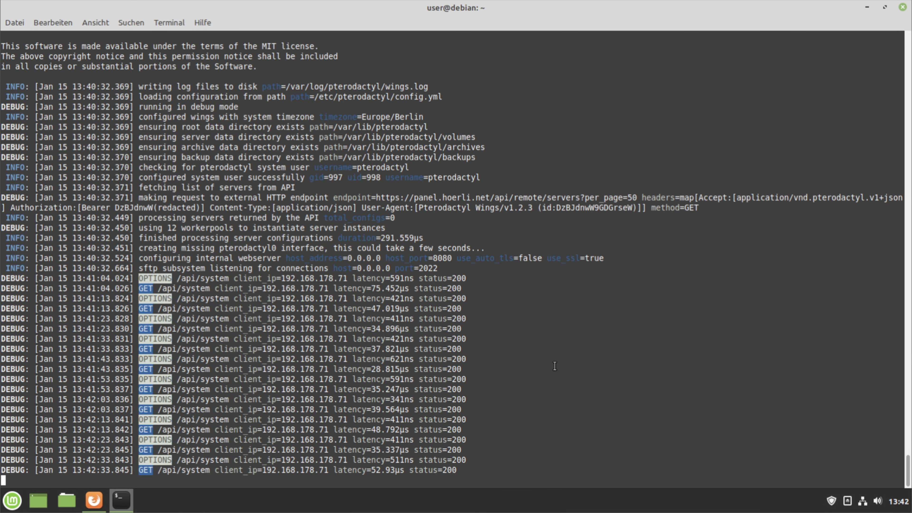
key("ctrl+c")
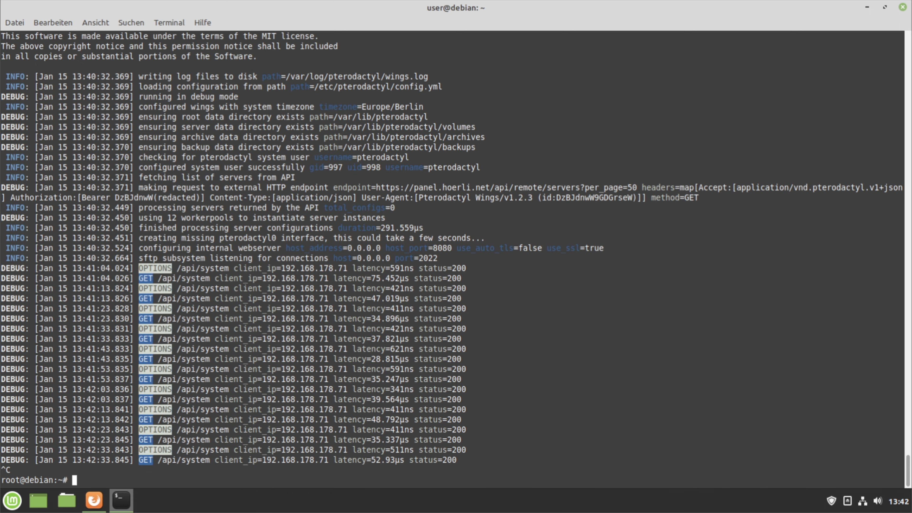
right_click(555, 366)
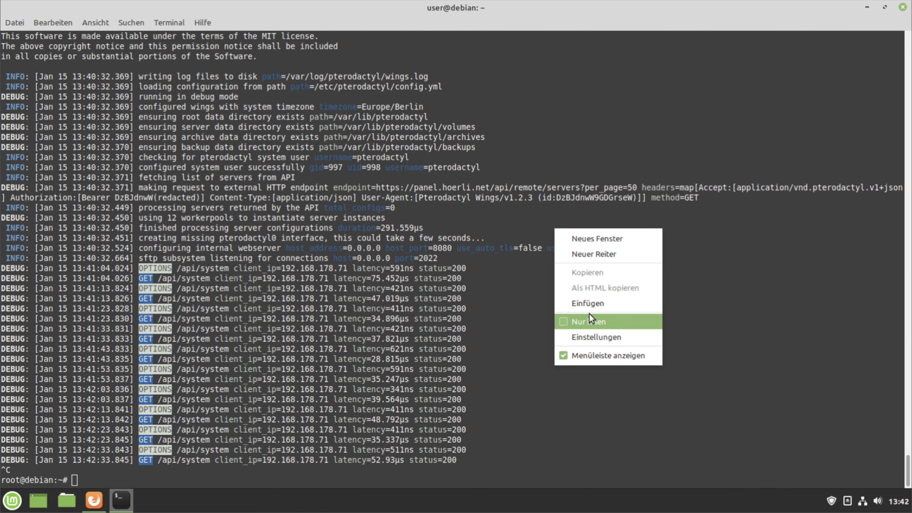
left_click(596, 303)
key("Return")
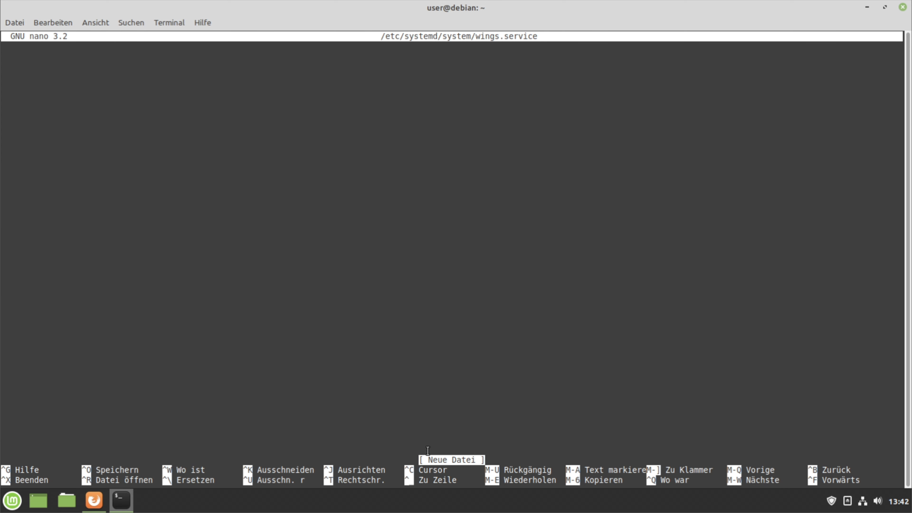
Paste the guide's 15-line Wings unit definition into wings.service and save it
left_click(92, 505)
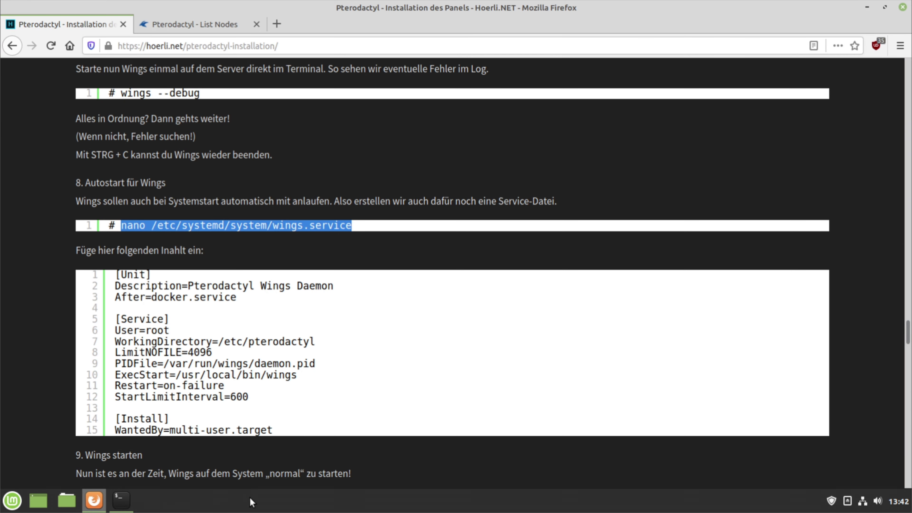
left_click(116, 274)
left_click_drag(116, 274, 276, 434)
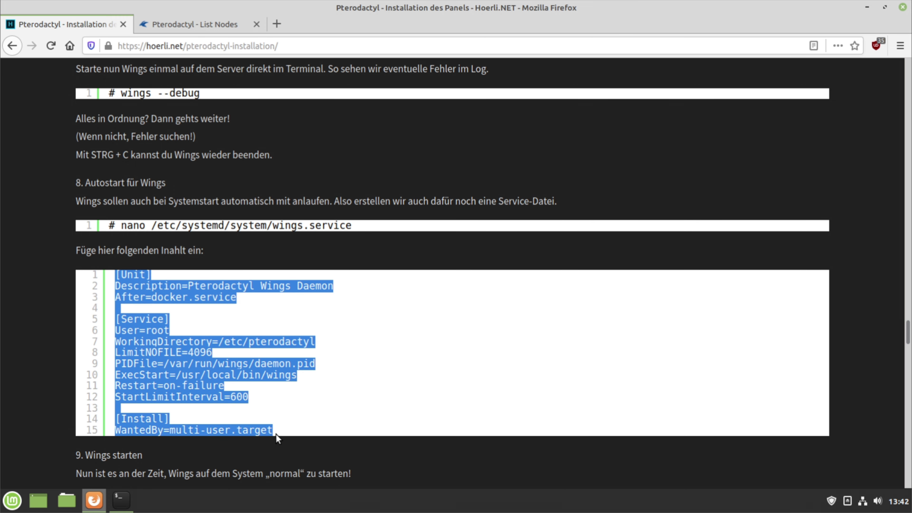
right_click(216, 369)
left_click(235, 379)
left_click(121, 500)
right_click(325, 278)
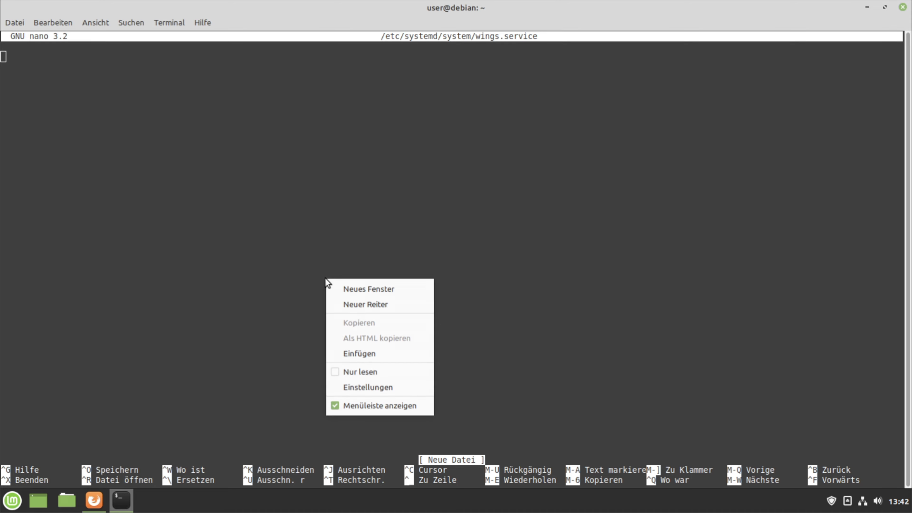
left_click(355, 358)
key("ctrl+x")
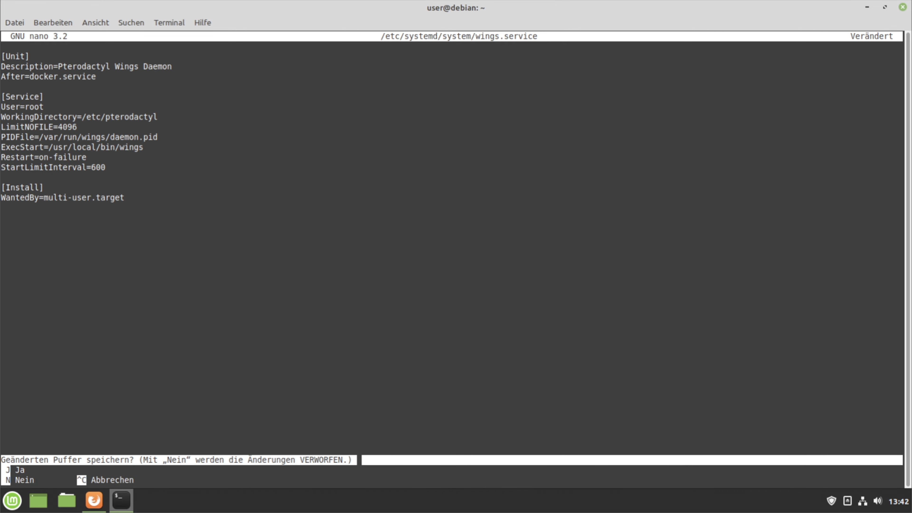
key("j")
key("Return")
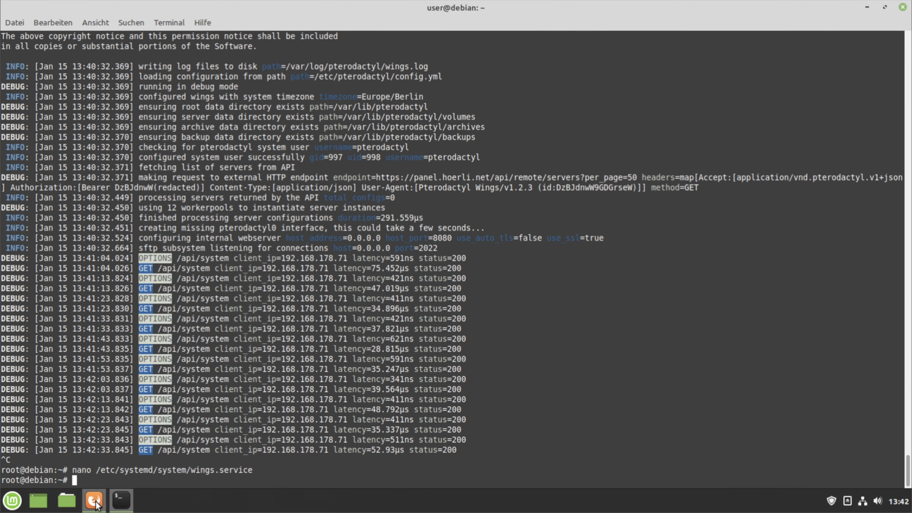
left_click(95, 500)
Run 'systemctl enable --now wings' from the guide at the root prompt
scroll(378, 373, "down", 5)
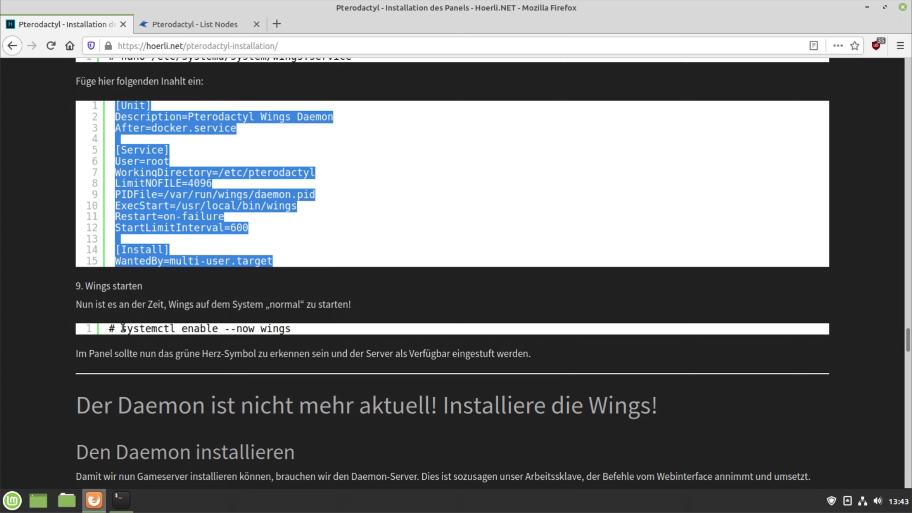
left_click_drag(121, 329, 292, 330)
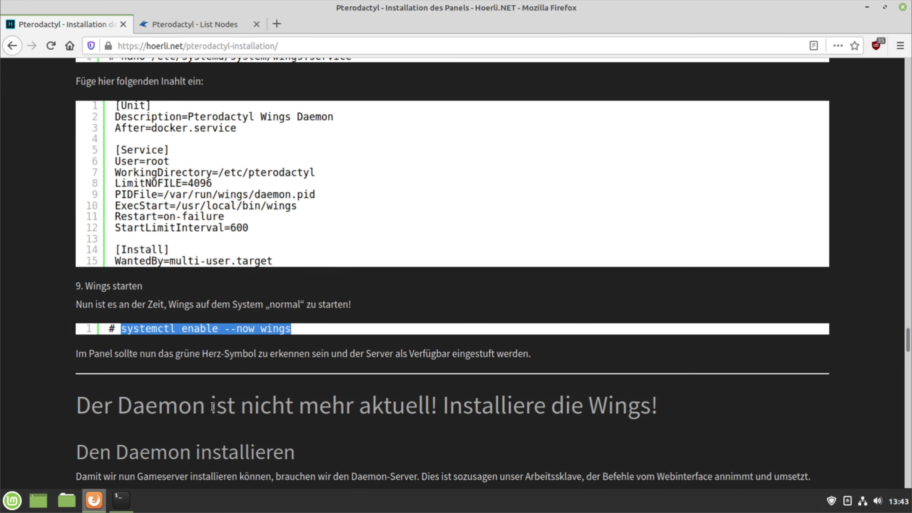
left_click(114, 502)
right_click(495, 314)
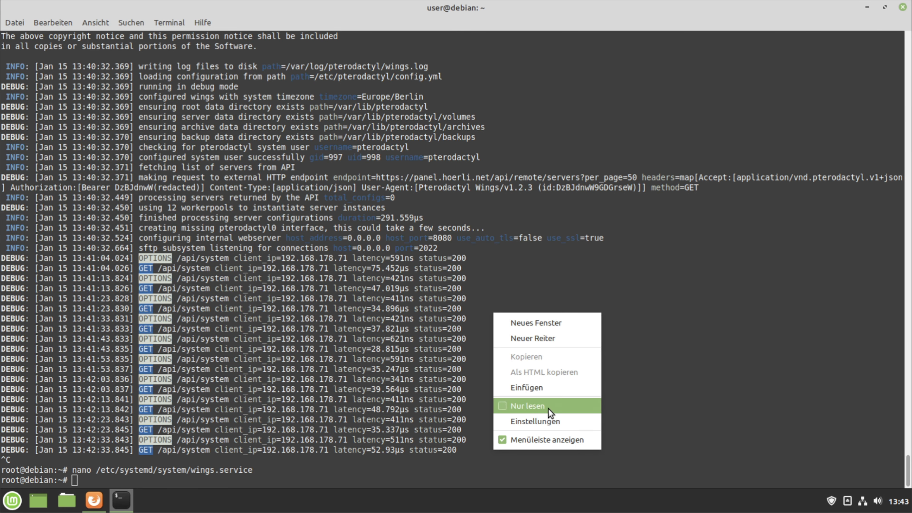
left_click(552, 388)
key("Return")
left_click(94, 501)
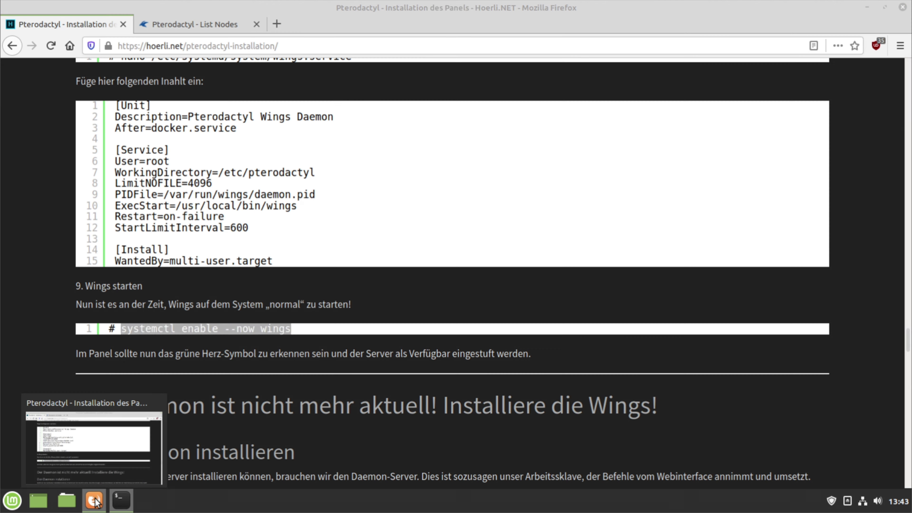
left_click(193, 24)
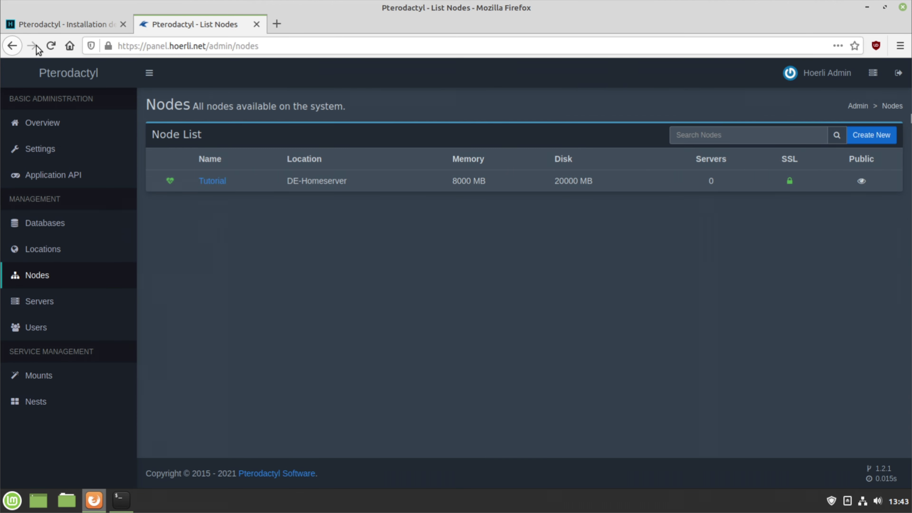
Reload the Nodes list and start a new server on node Tutorial
left_click(51, 46)
left_click(129, 313)
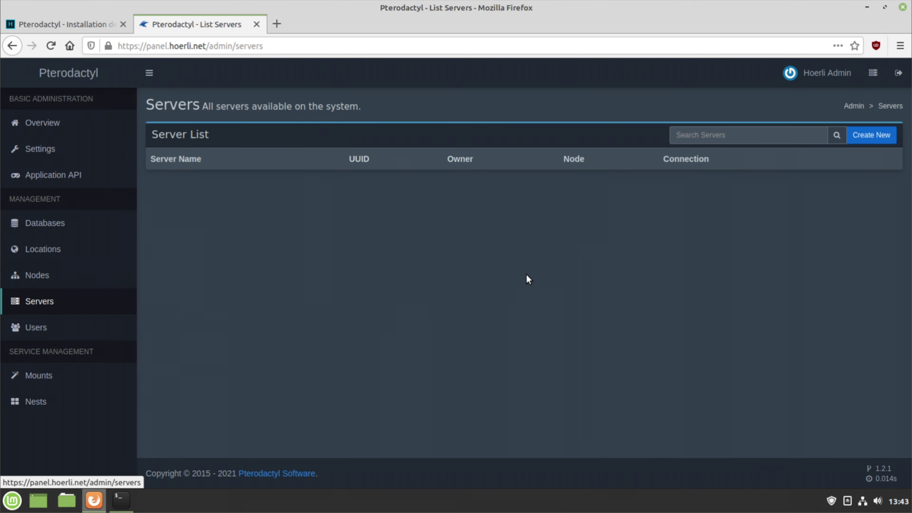
left_click(858, 135)
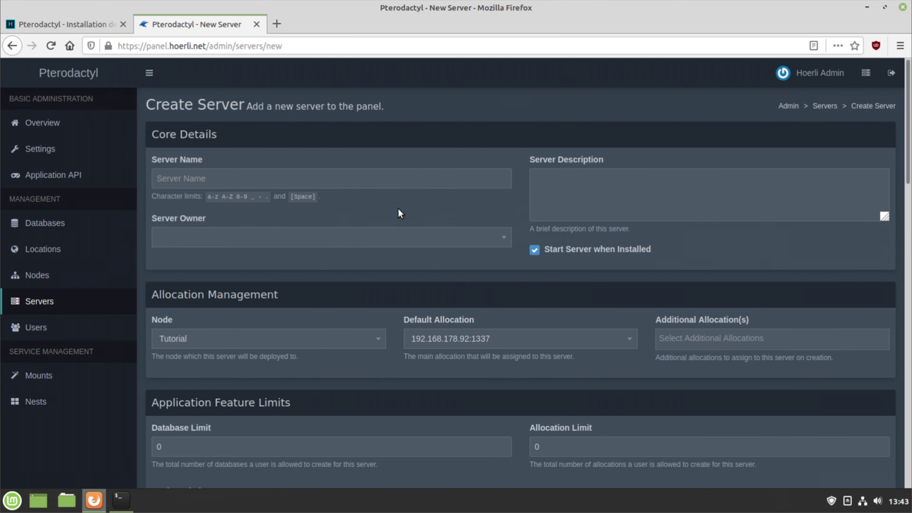
scroll(326, 287, "down", 3)
scroll(326, 284, "down", 2)
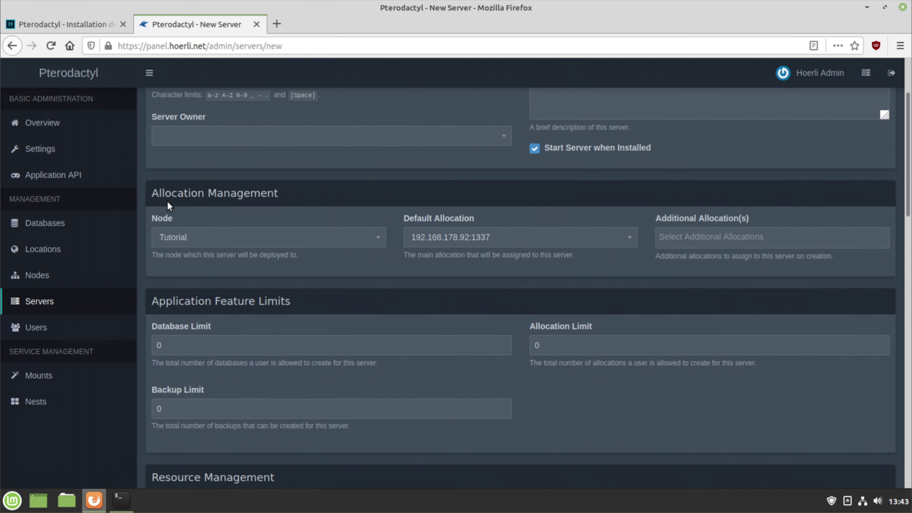
left_click(237, 245)
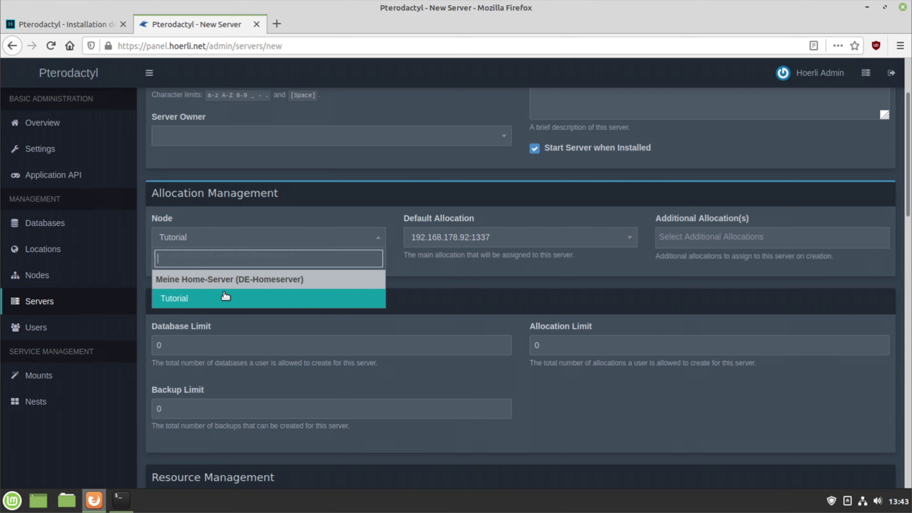
left_click(244, 300)
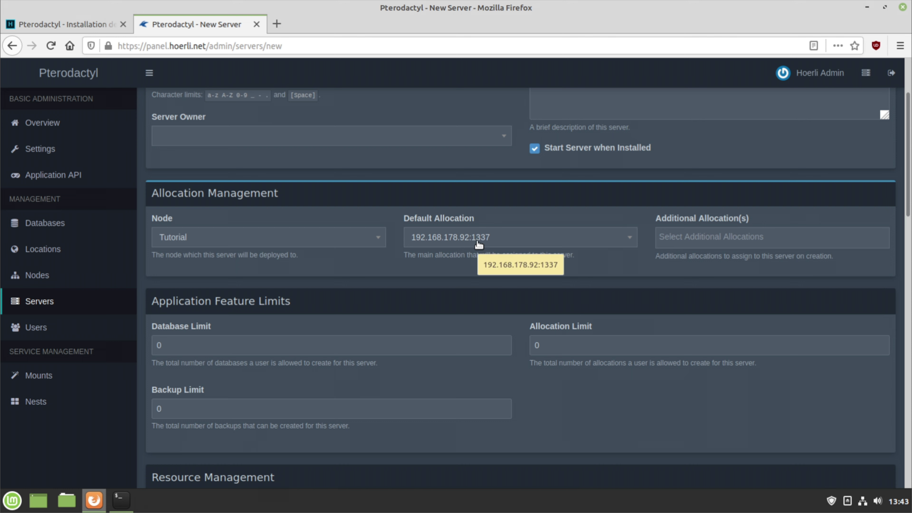
Set default allocation 192.168.178.92:1337 and add extra allocations 1338 and 1339
left_click(498, 245)
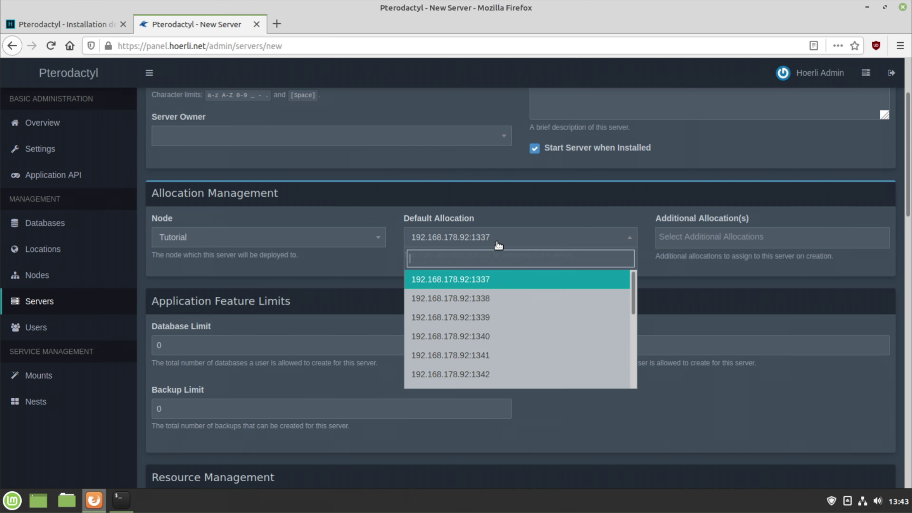
left_click(516, 284)
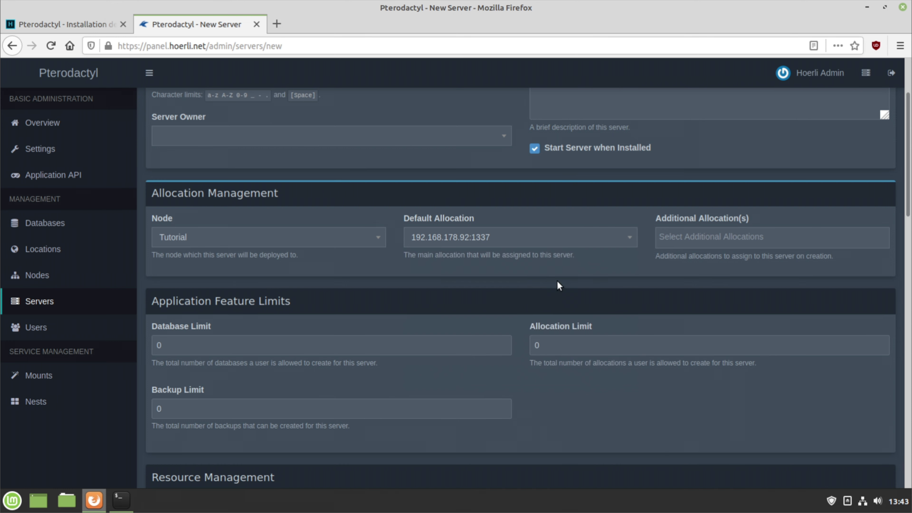
left_click(703, 239)
left_click(699, 269)
left_click(784, 241)
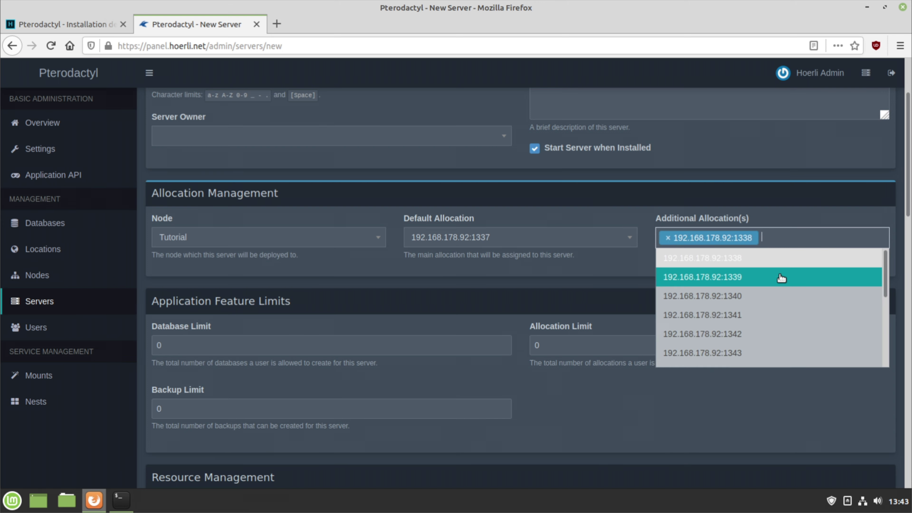
left_click(779, 279)
Choose the Source Engine nest for the new server
scroll(471, 349, "down", 4)
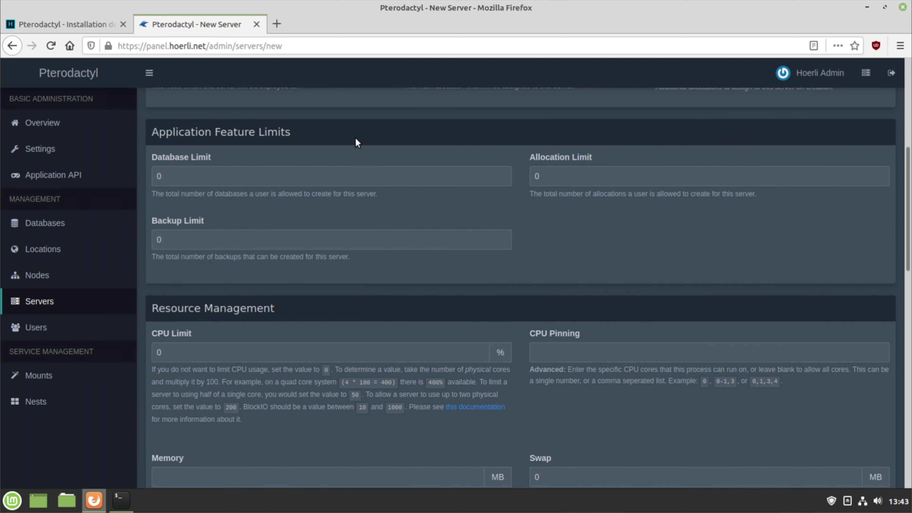
scroll(546, 214, "down", 5)
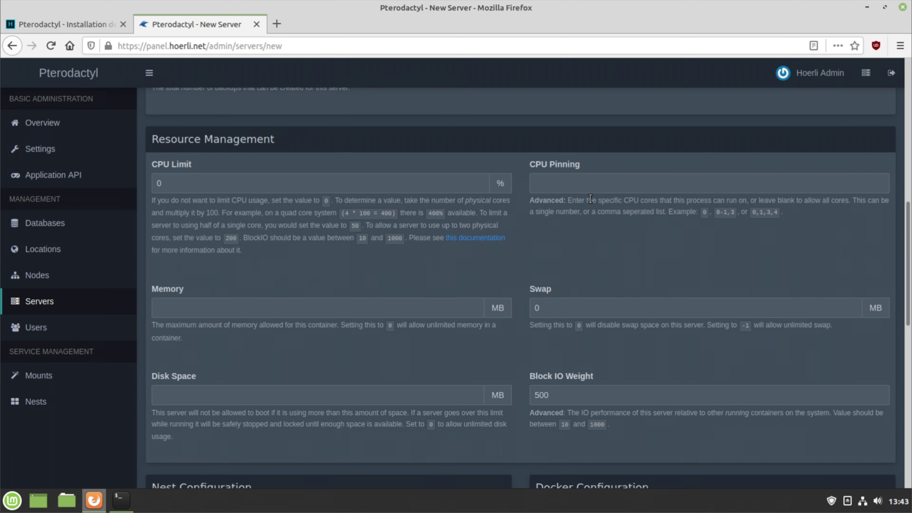
scroll(589, 199, "down", 6)
scroll(596, 197, "down", 4)
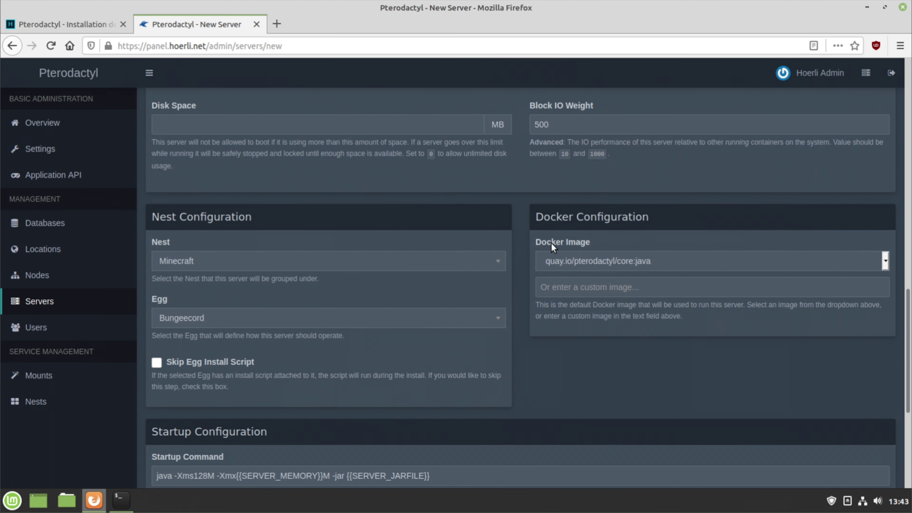
left_click(485, 194)
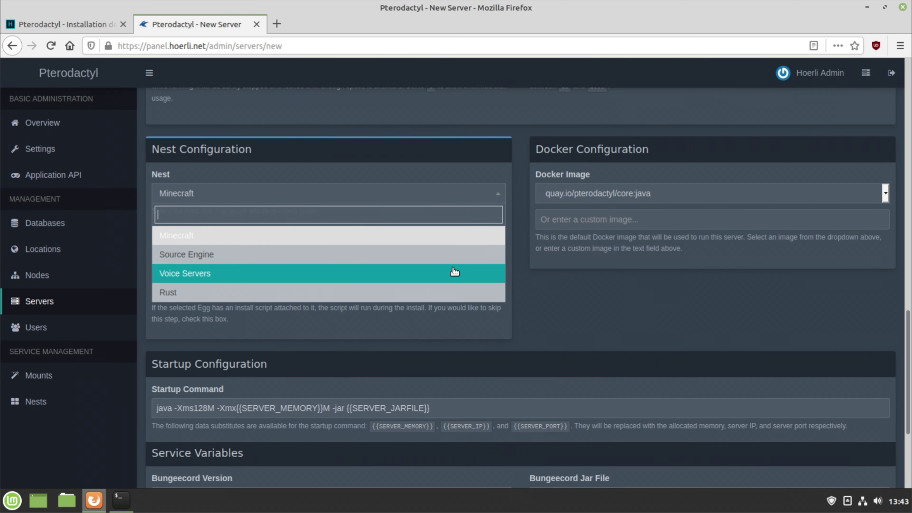
left_click(480, 258)
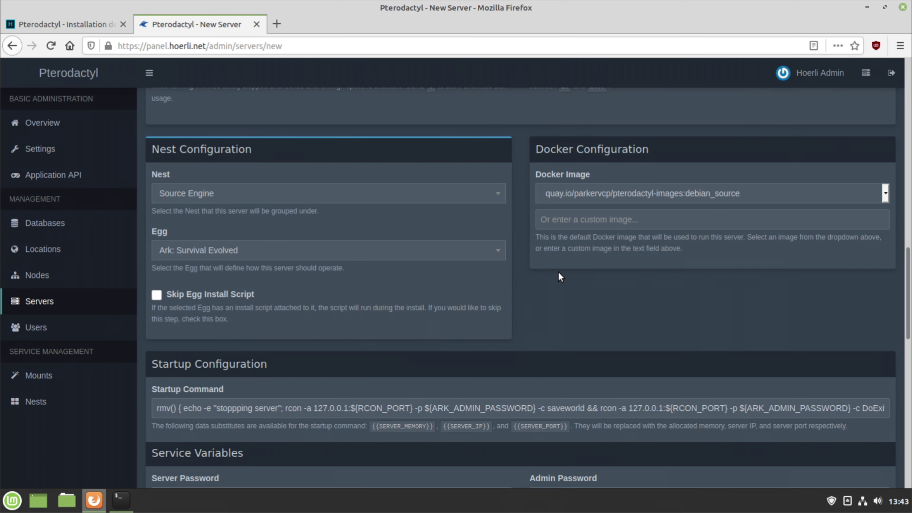
scroll(558, 271, "down", 5)
scroll(558, 272, "up", 10)
scroll(558, 272, "up", 15)
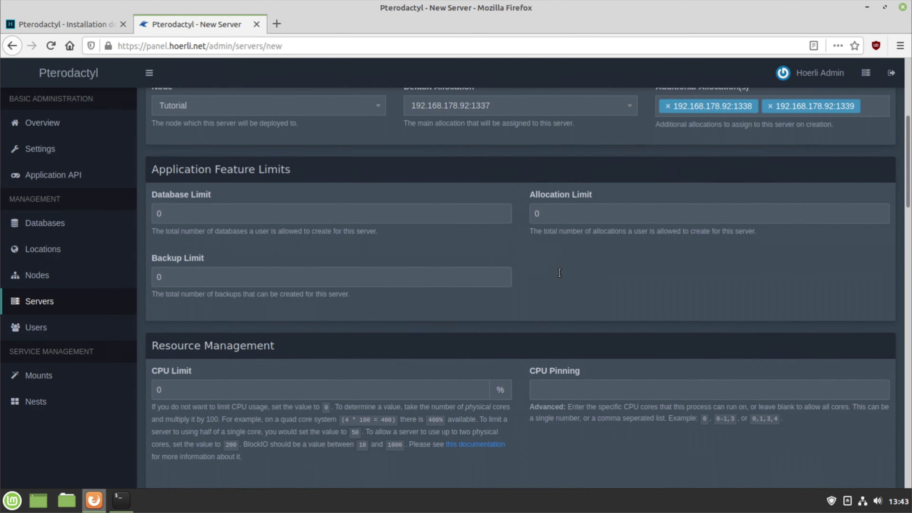